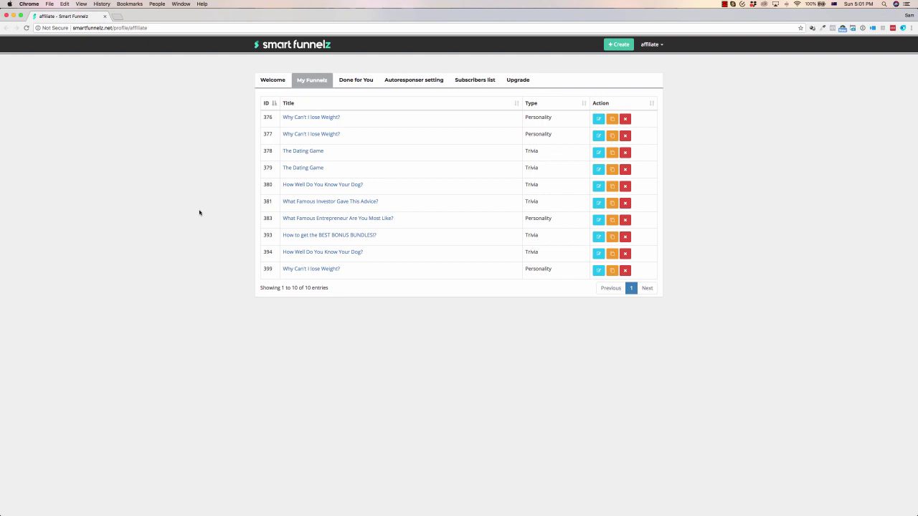
# Open the 'What Famous Entrepreneur Are You Most Like?' quiz link in a new tab and switch to it.
pyautogui.rightClick(320, 220)
pyautogui.click(348, 223)
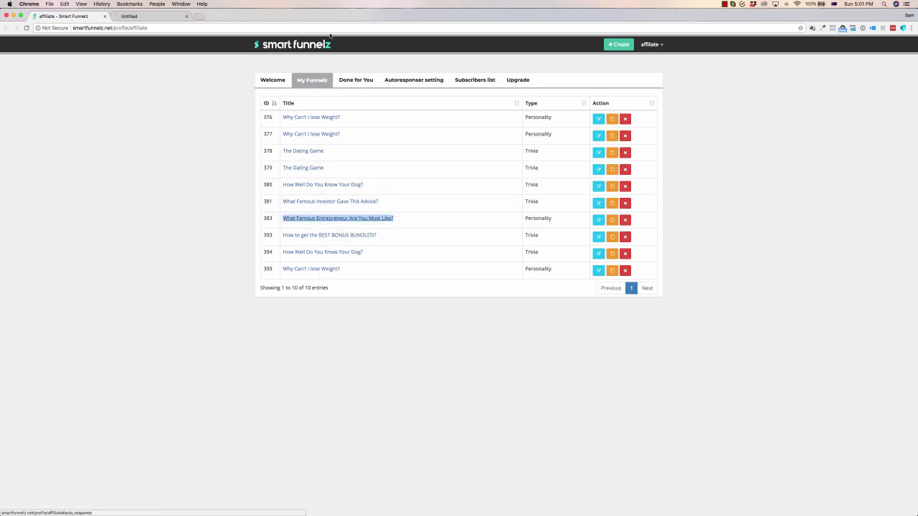
pyautogui.click(167, 16)
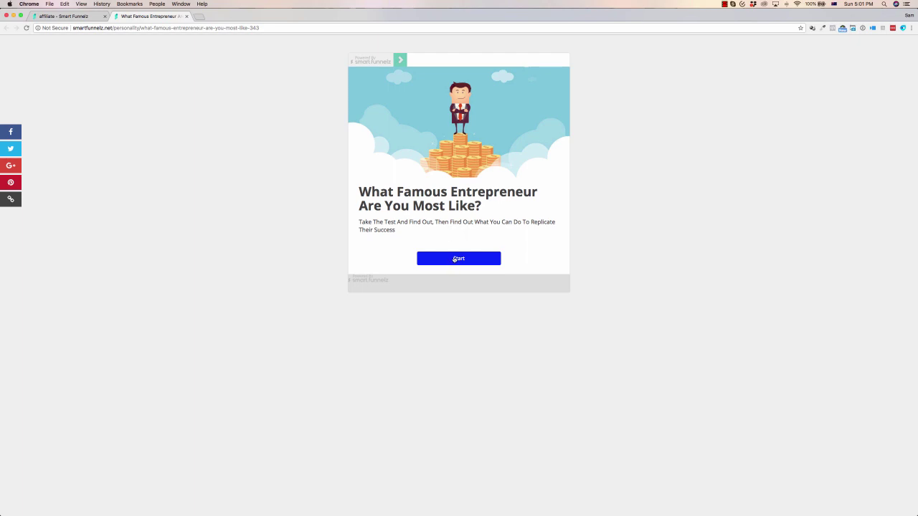
# Start the entrepreneur quiz and answer all ten questions, from Security through All Day Long.
pyautogui.click(447, 260)
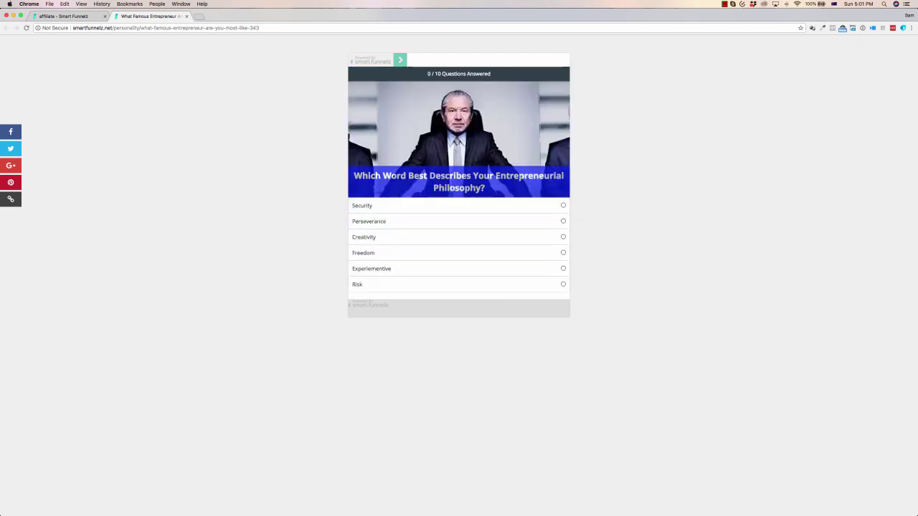
pyautogui.click(446, 205)
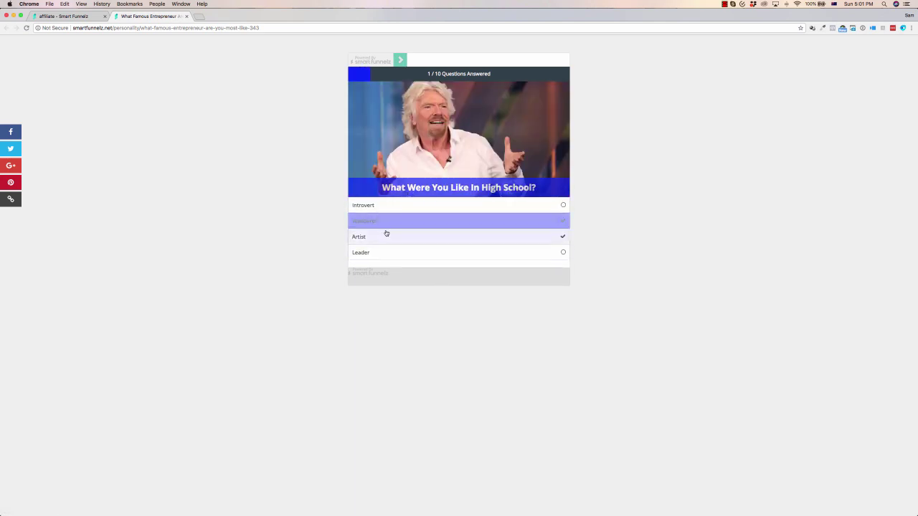
pyautogui.click(389, 251)
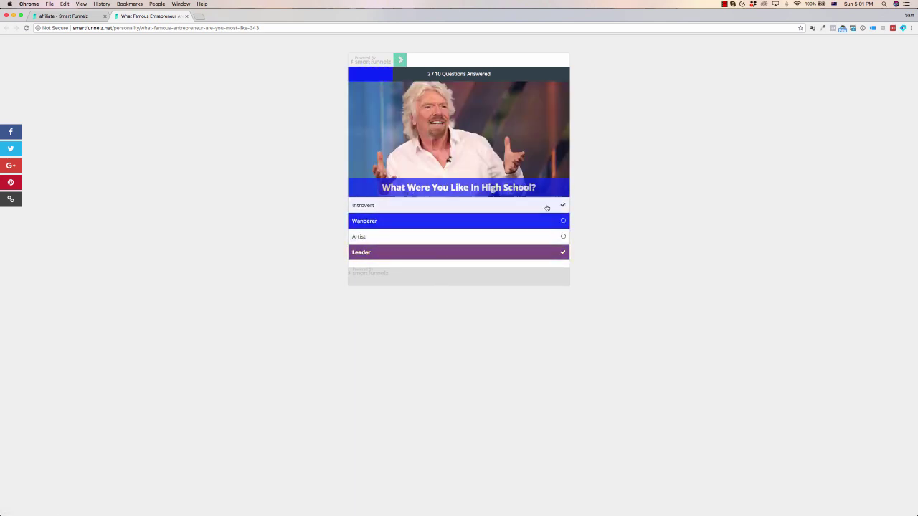
pyautogui.click(462, 208)
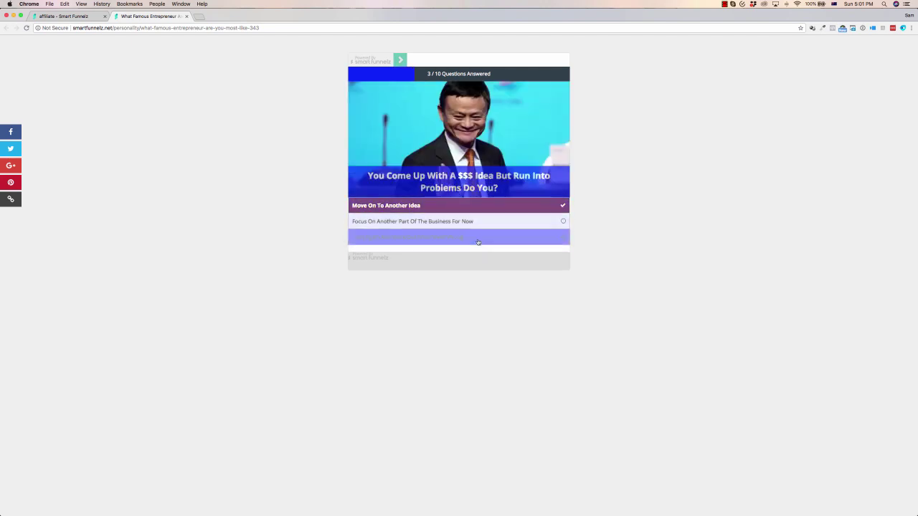
pyautogui.click(478, 238)
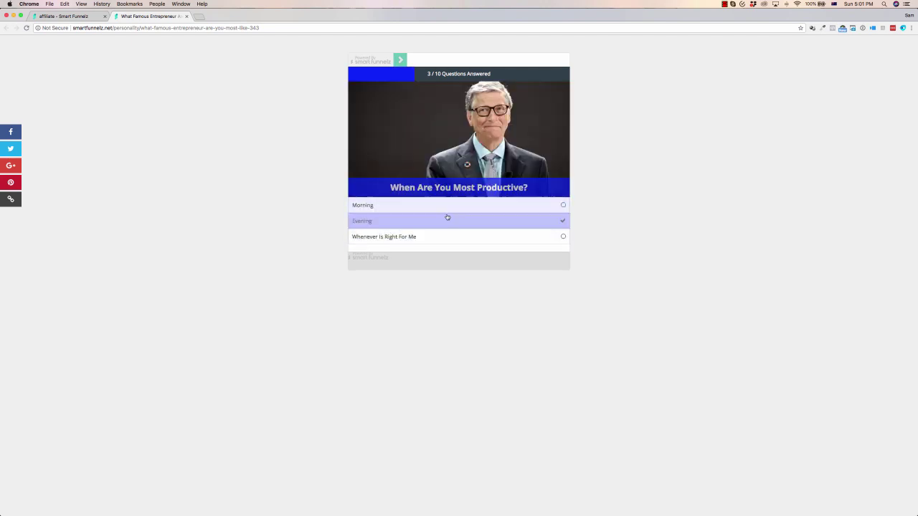
pyautogui.click(445, 220)
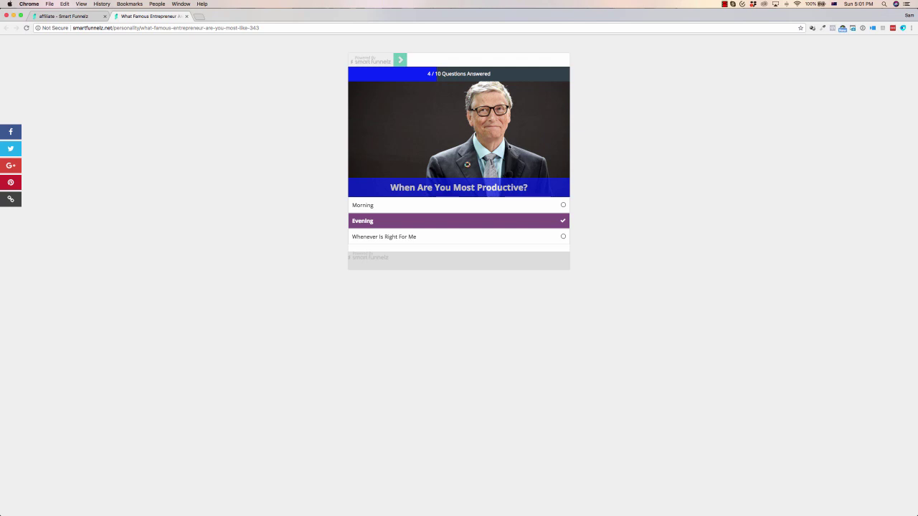
pyautogui.click(424, 209)
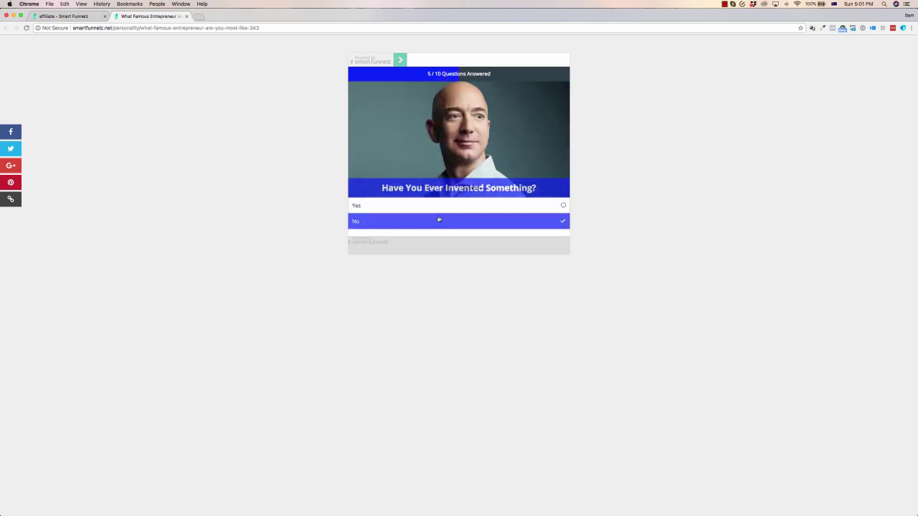
pyautogui.click(445, 211)
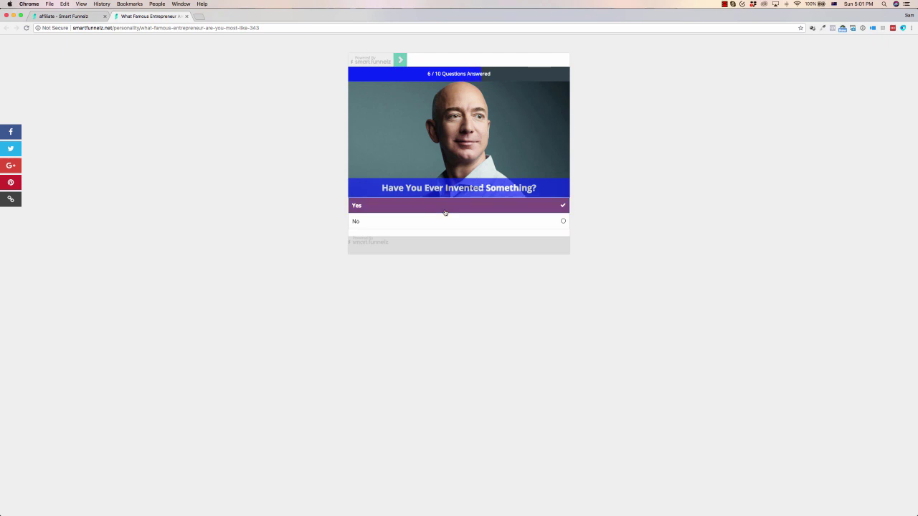
pyautogui.click(442, 221)
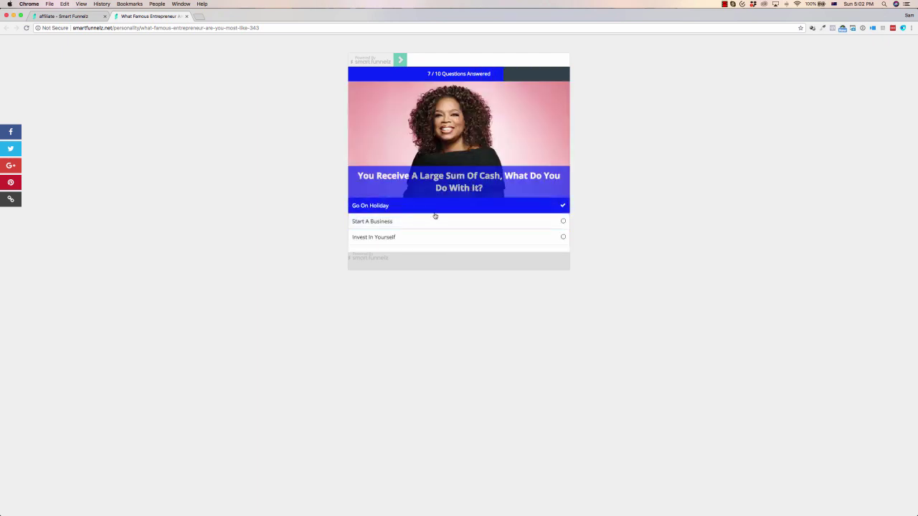
pyautogui.click(428, 222)
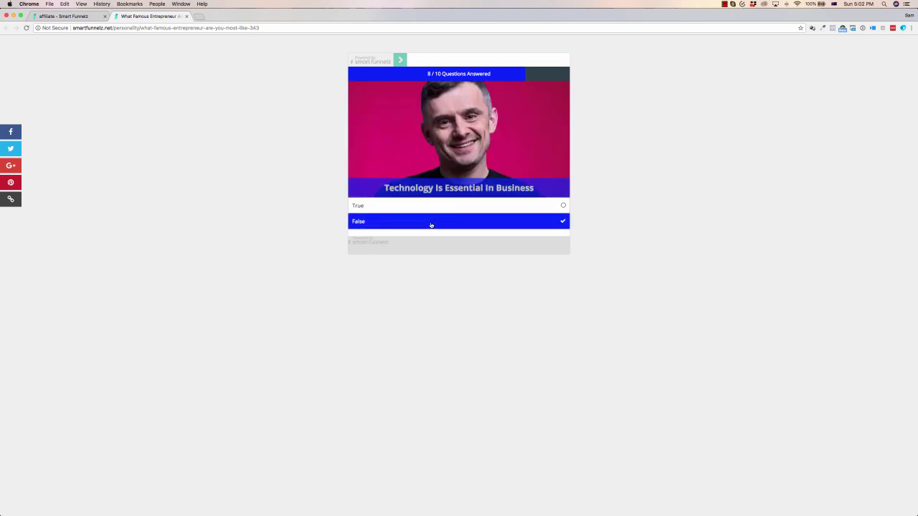
pyautogui.click(435, 211)
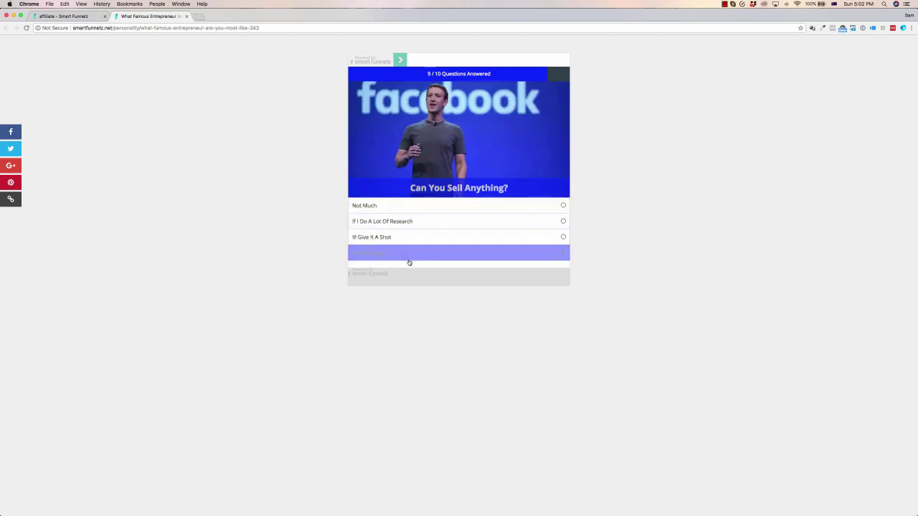
pyautogui.click(409, 254)
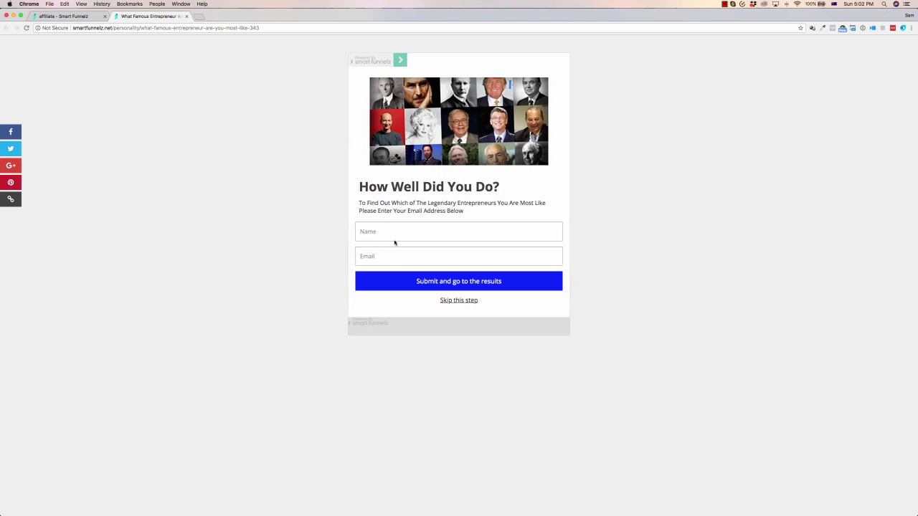
# Skip the email signup to see the quiz result, then continue to the 'Make Some Money Today' offer.
pyautogui.click(464, 301)
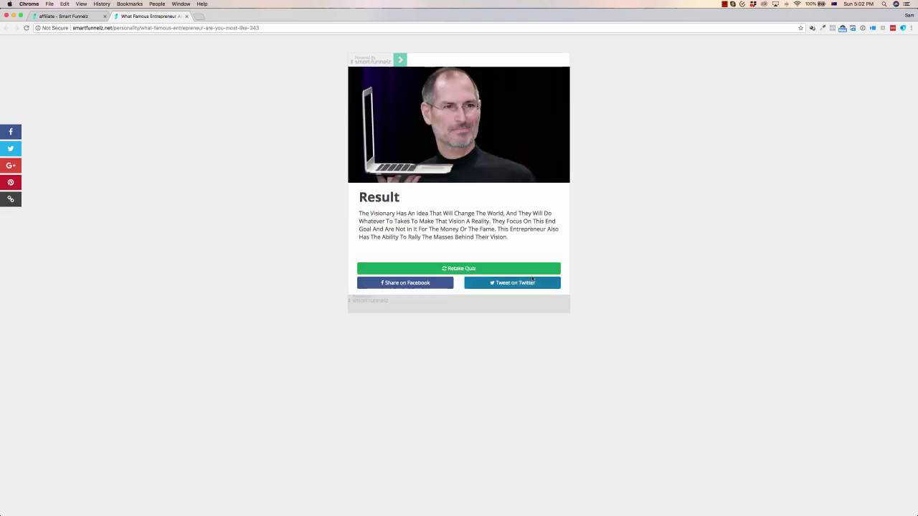
pyautogui.click(462, 273)
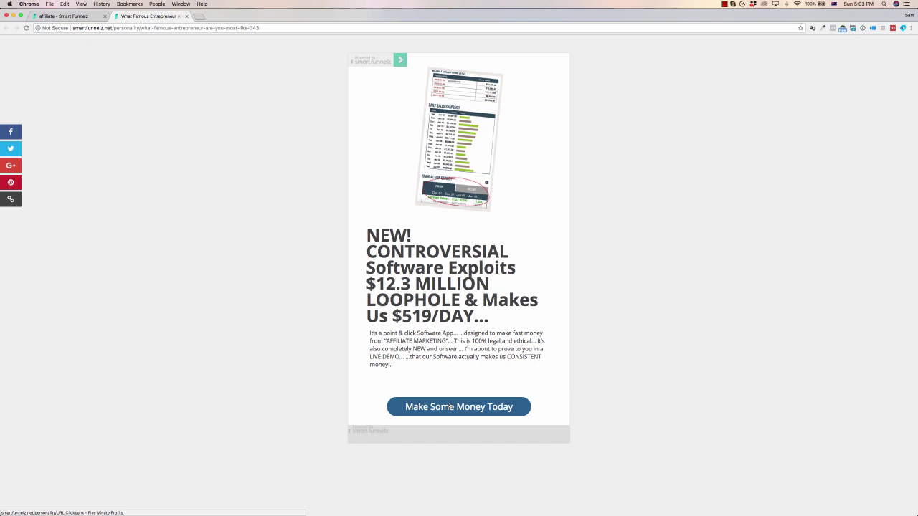
# Return to the funnel list and create a new funnel of type Trivia Quiz.
pyautogui.click(87, 20)
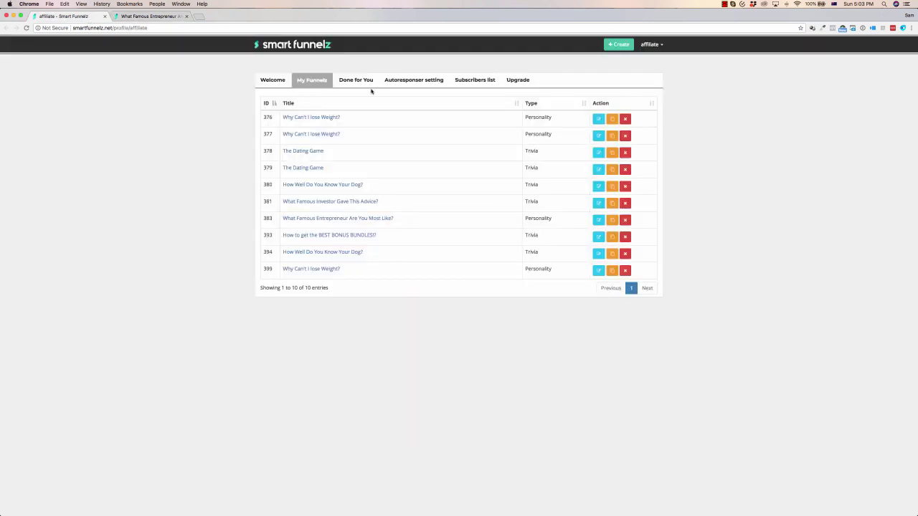
pyautogui.click(617, 44)
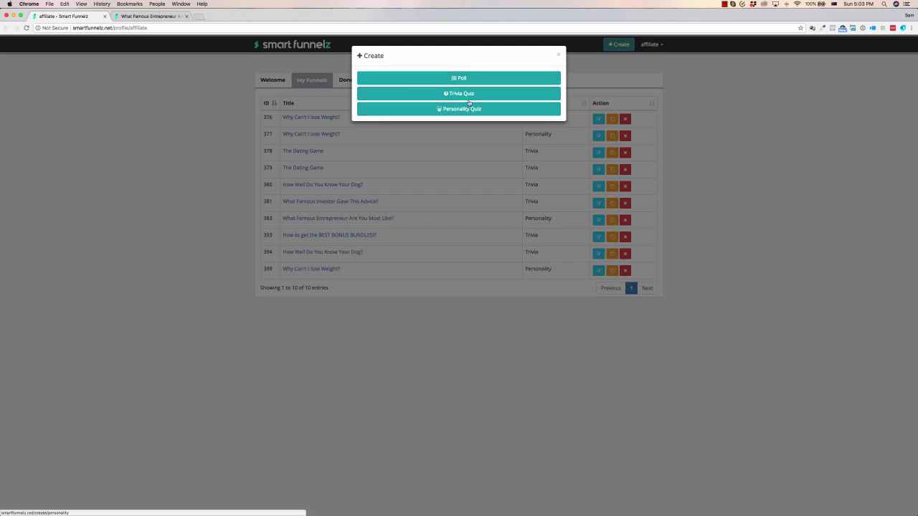
pyautogui.click(468, 97)
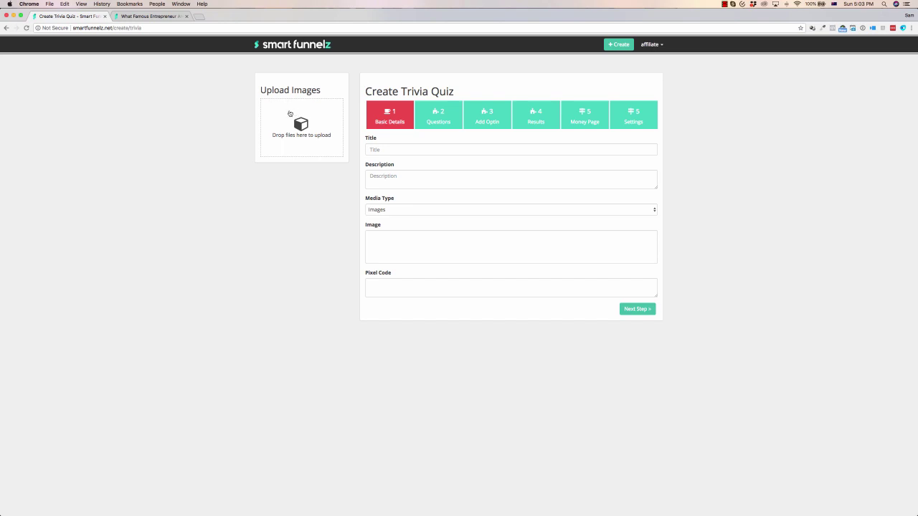
# Enter 'Demo Quiz' as the title, keep Images as media type, and advance to Questions.
pyautogui.click(384, 148)
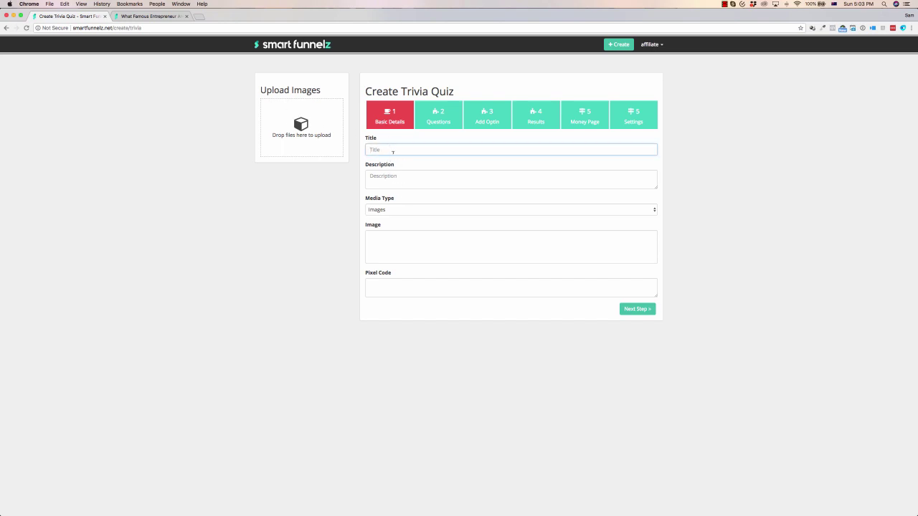
pyautogui.write('Demo Quiz')
pyautogui.press('Tab')
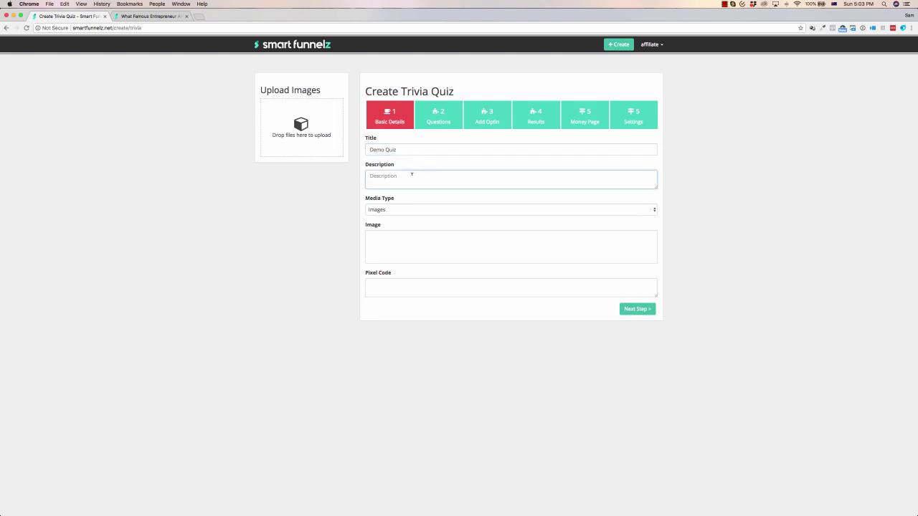
pyautogui.click(398, 212)
pyautogui.click(334, 212)
pyautogui.click(391, 242)
pyautogui.click(399, 285)
pyautogui.click(635, 309)
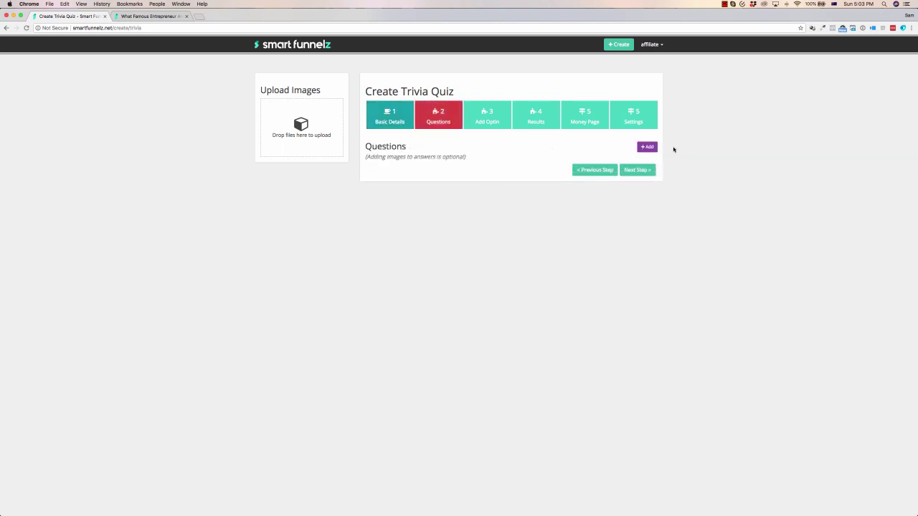
# Add questions to the quiz and edit Question #1, keeping single-column layout and no media.
pyautogui.click(647, 148)
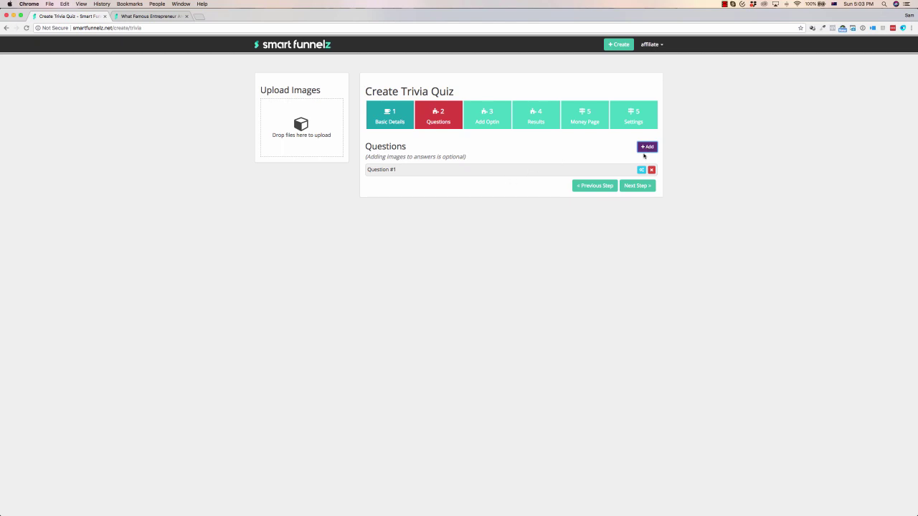
pyautogui.click(646, 147)
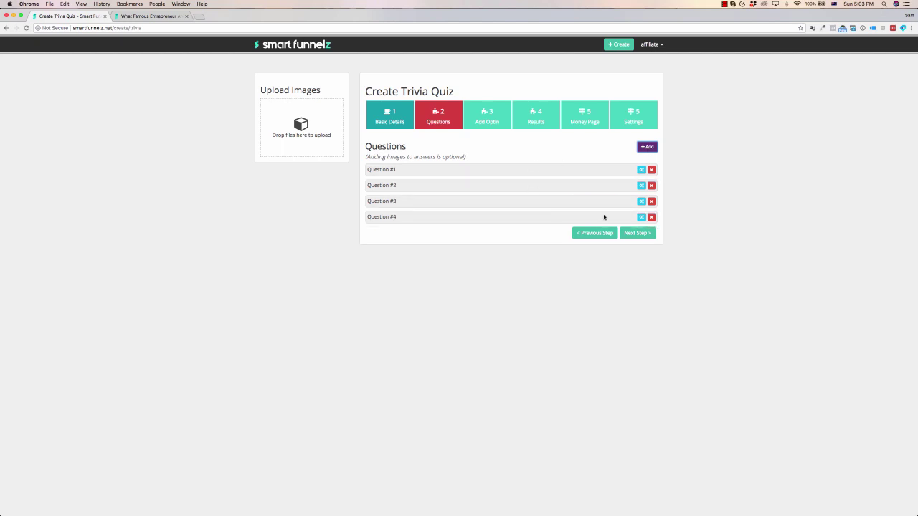
pyautogui.click(642, 170)
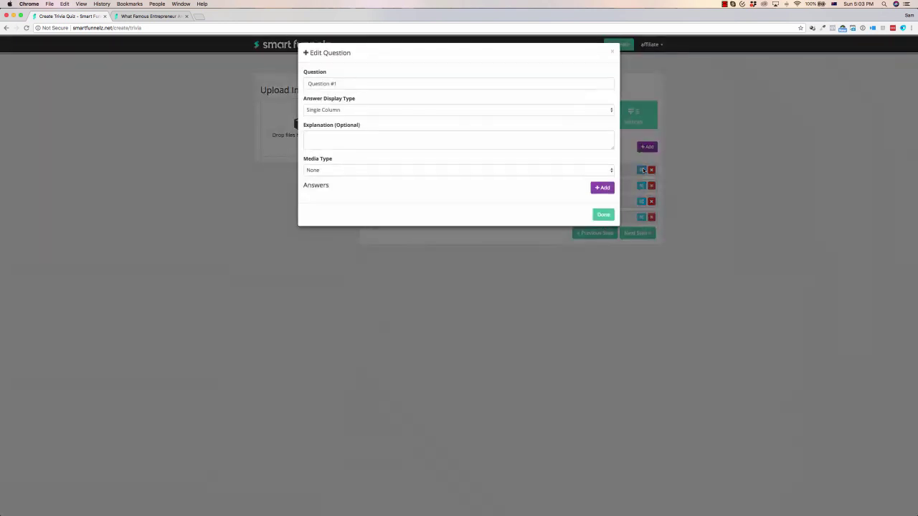
pyautogui.click(378, 113)
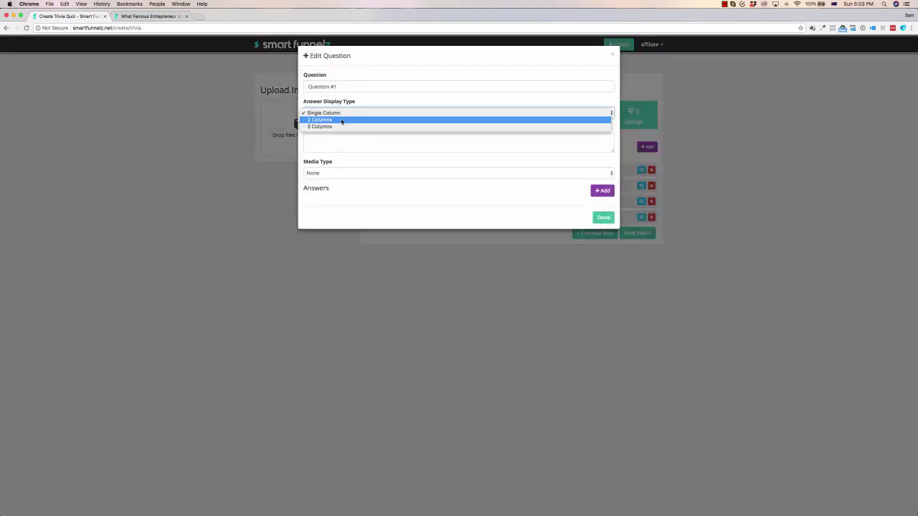
pyautogui.click(361, 105)
pyautogui.click(336, 136)
pyautogui.click(347, 176)
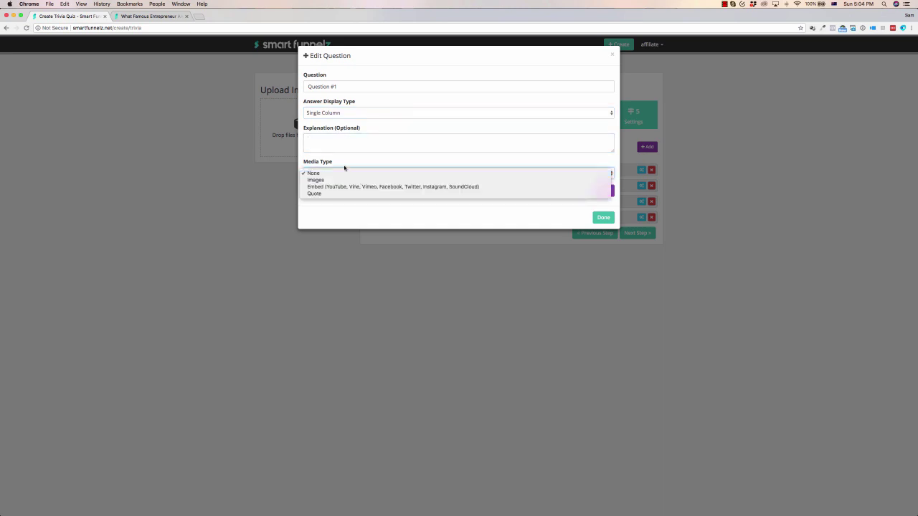
pyautogui.click(350, 163)
# Enter the question 'What is your favourite colour?' with answers Green and Blue.
pyautogui.moveTo(338, 86); pyautogui.dragTo(269, 81)
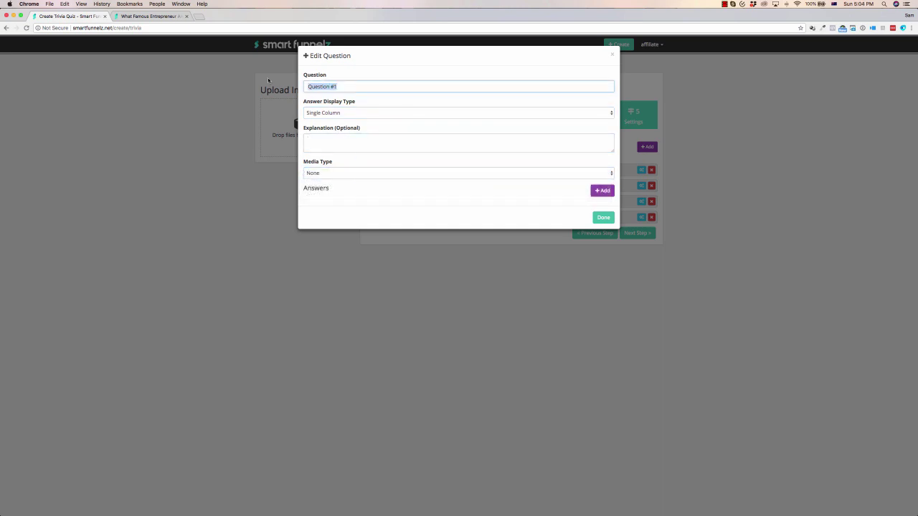
pyautogui.write('What is your favourite coulo')
pyautogui.press('BackSpace')
pyautogui.press('BackSpace')
pyautogui.press('BackSpace')
pyautogui.click(601, 191)
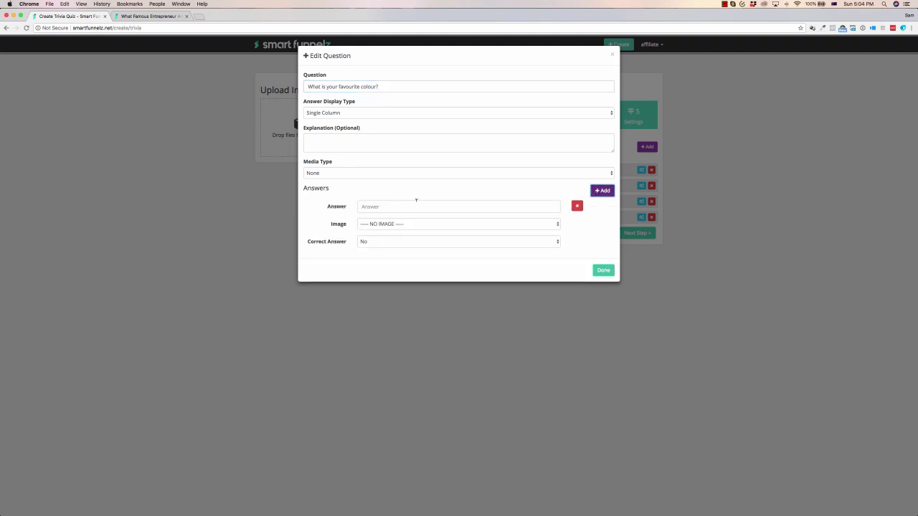
pyautogui.click(401, 205)
pyautogui.write('Greeb')
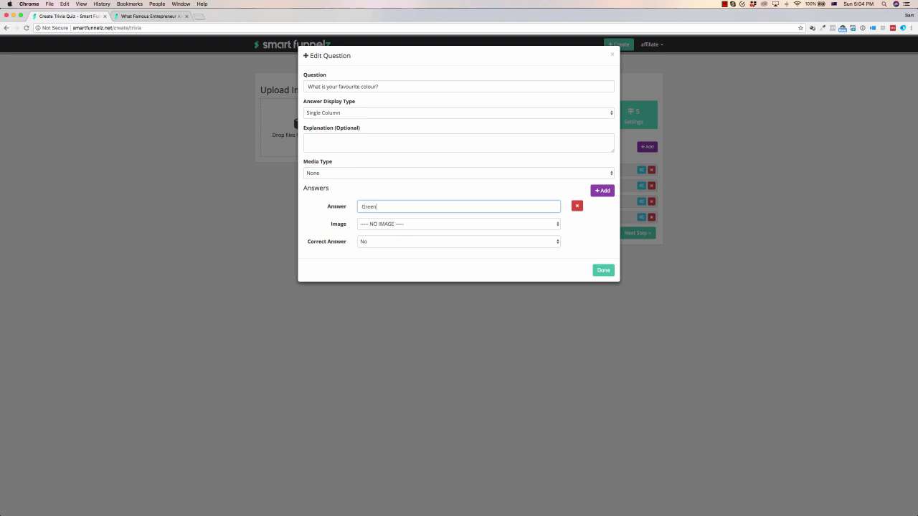
pyautogui.click(602, 191)
pyautogui.click(384, 263)
pyautogui.write('Blue')
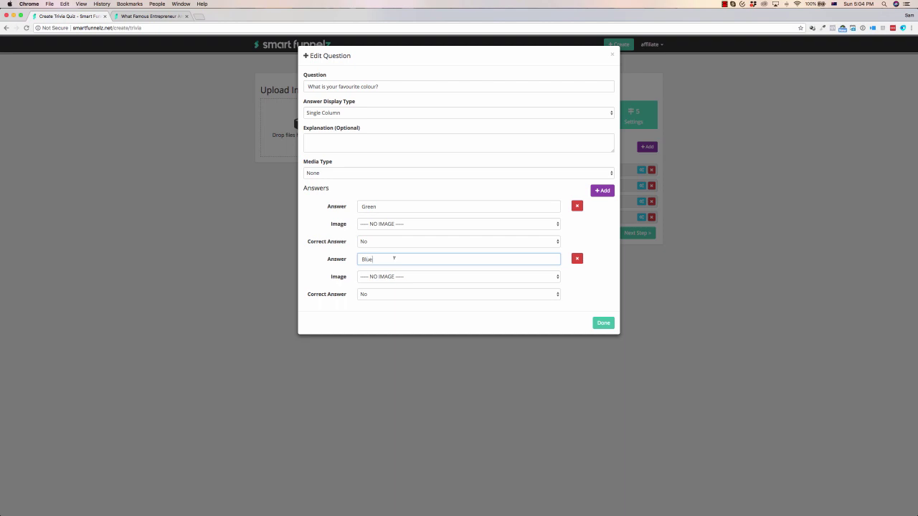
# Mark Green as the correct answer with no image, and save the question.
pyautogui.click(427, 225)
pyautogui.click(395, 225)
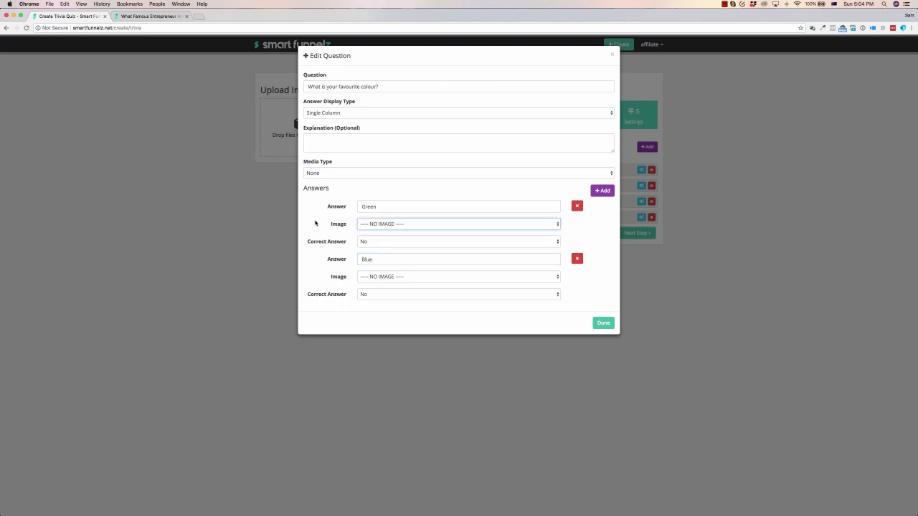
pyautogui.click(387, 242)
pyautogui.click(392, 248)
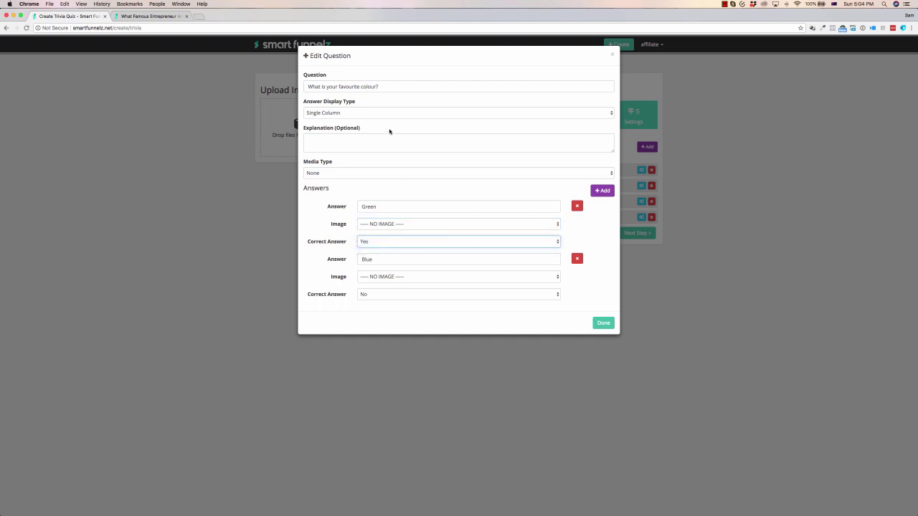
pyautogui.click(324, 137)
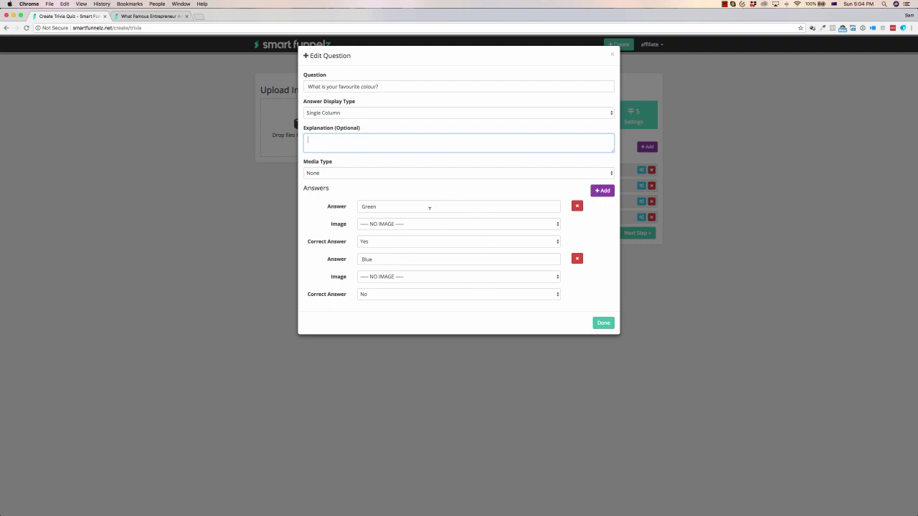
pyautogui.click(601, 322)
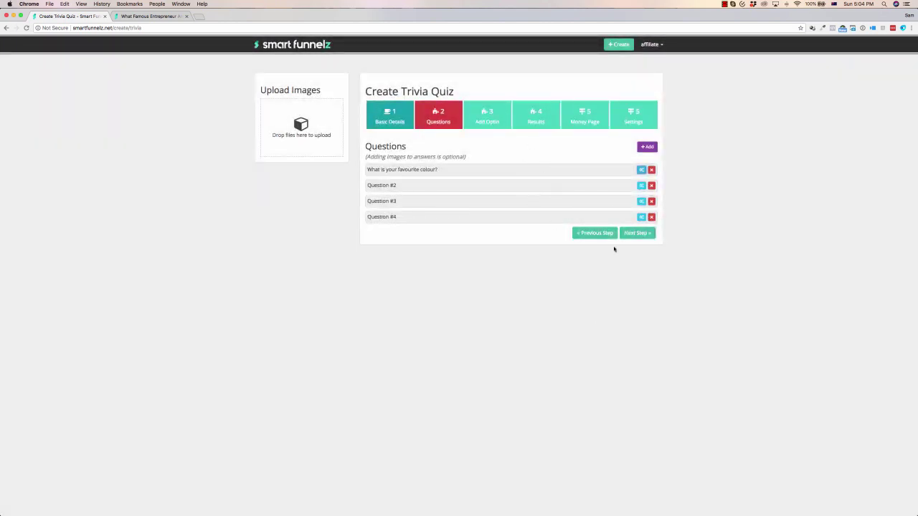
# On the Add Optin step, leave Campaigns List as autoresponder and Name - Email capture unchanged.
pyautogui.click(636, 233)
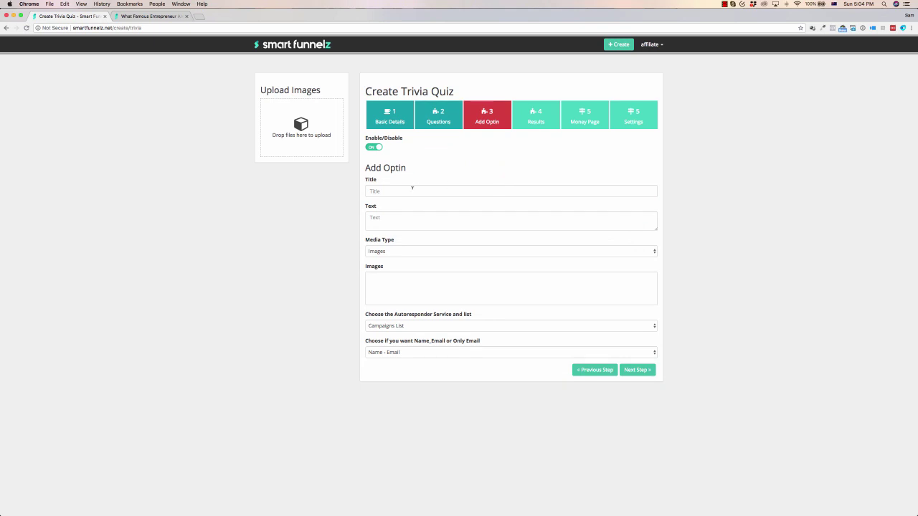
pyautogui.click(405, 331)
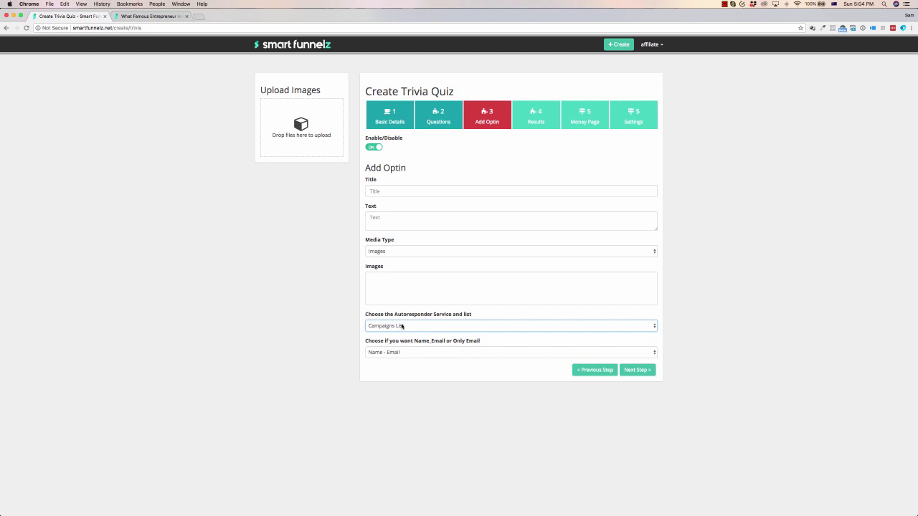
pyautogui.click(400, 350)
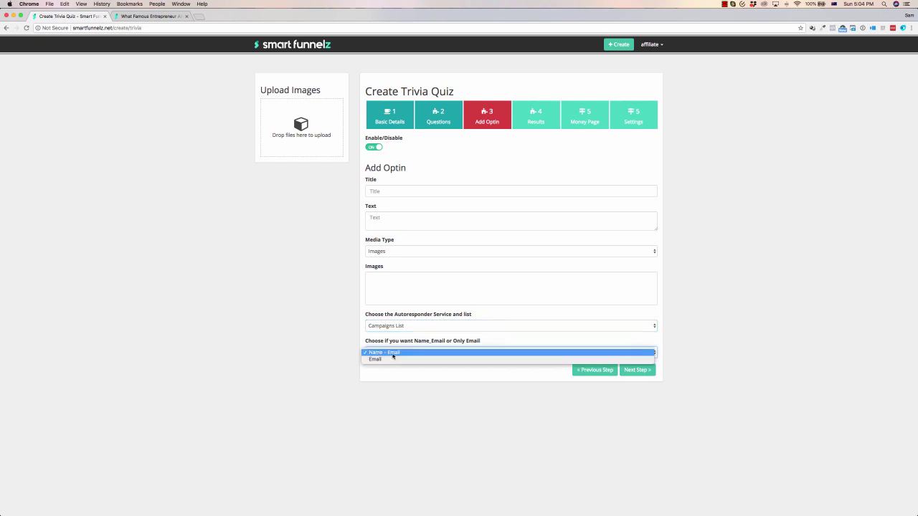
pyautogui.click(404, 341)
pyautogui.click(405, 326)
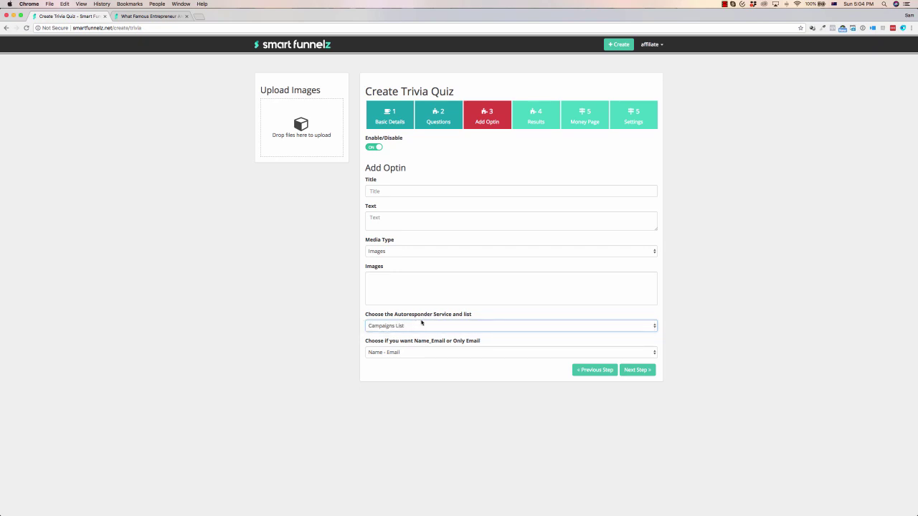
pyautogui.click(397, 187)
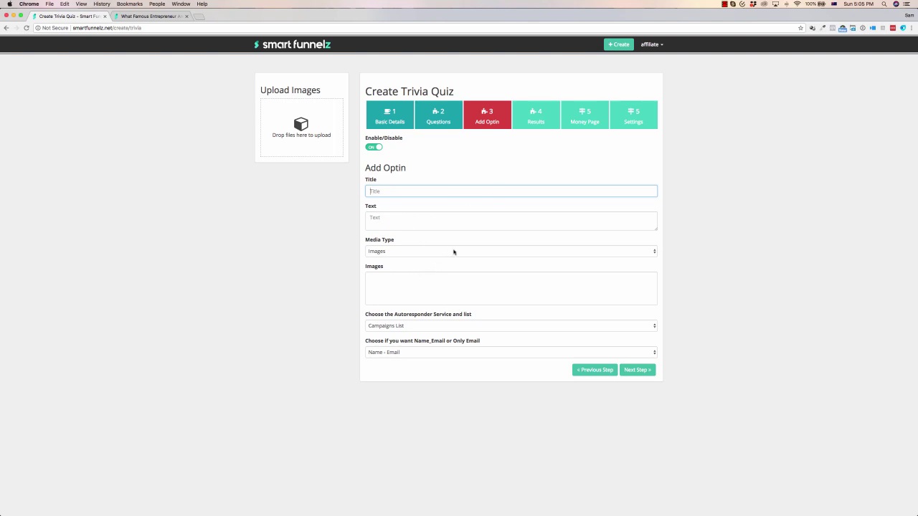
# On the Results step, add one result titled 'Result' with no image.
pyautogui.click(635, 371)
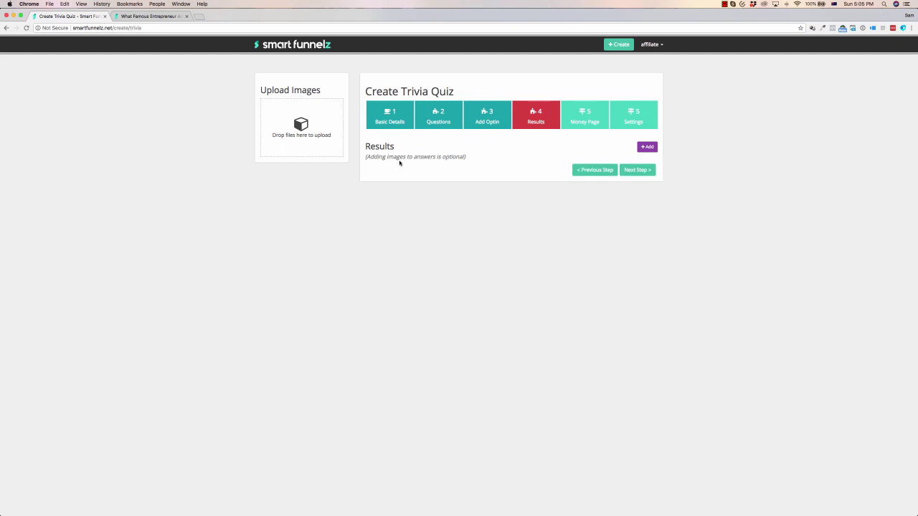
pyautogui.click(640, 150)
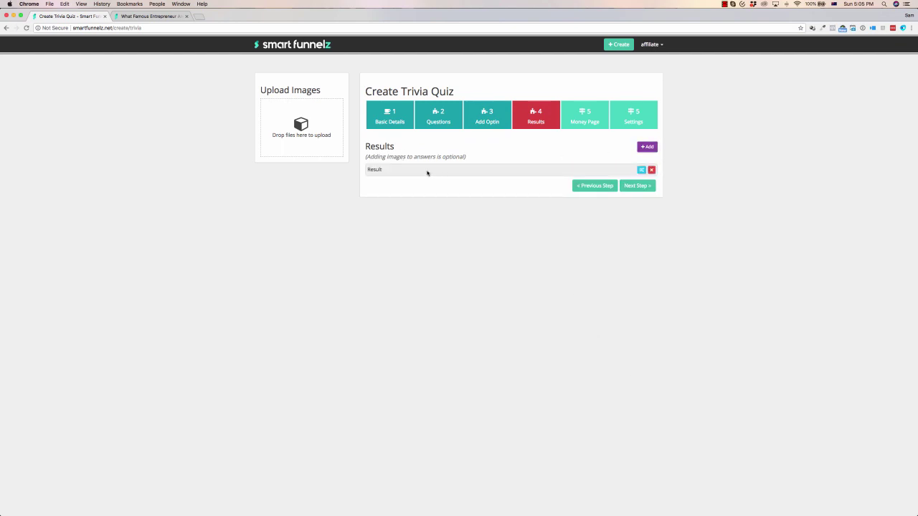
pyautogui.click(640, 170)
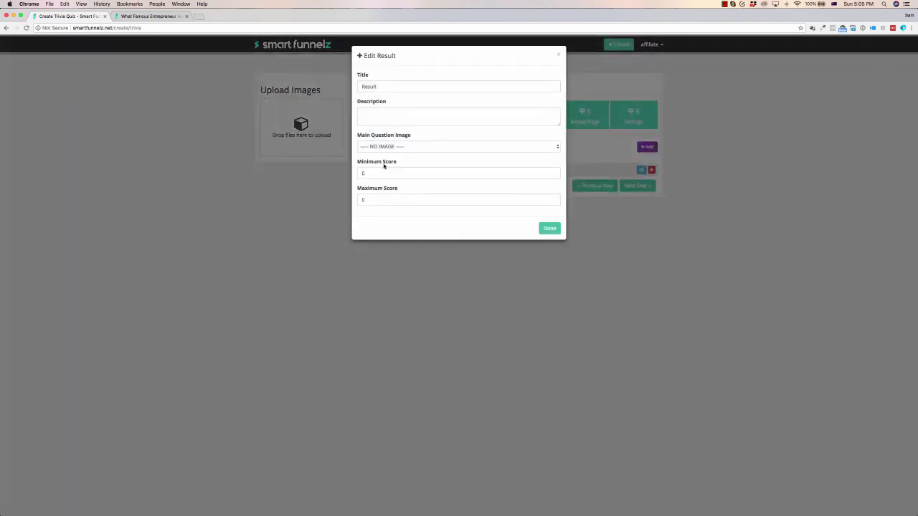
pyautogui.click(405, 147)
pyautogui.click(408, 146)
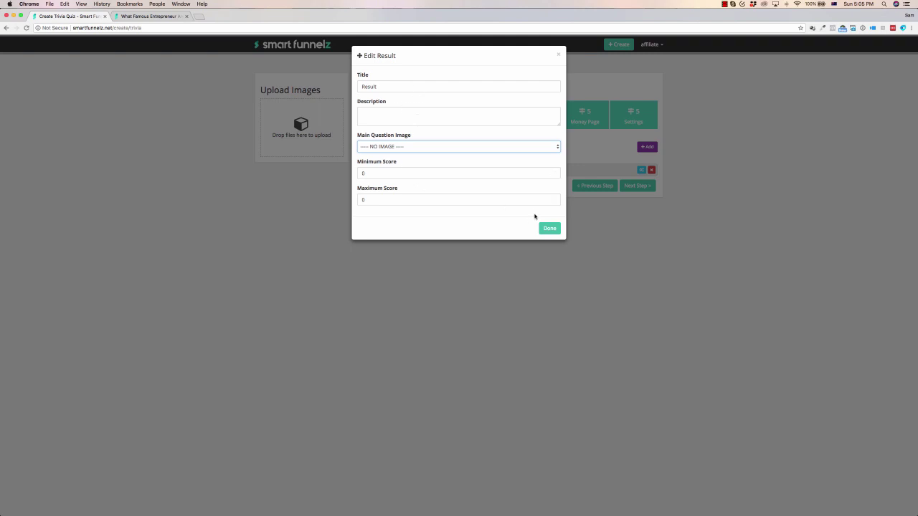
pyautogui.click(546, 228)
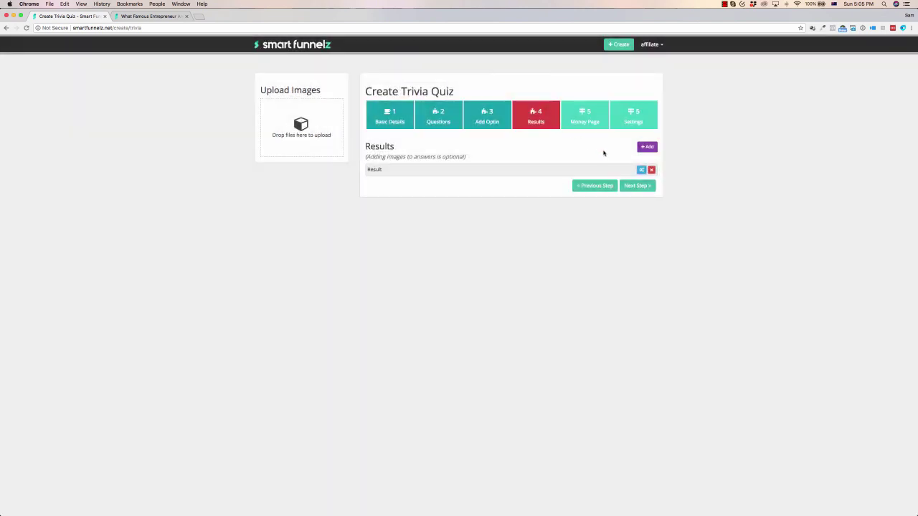
pyautogui.click(635, 185)
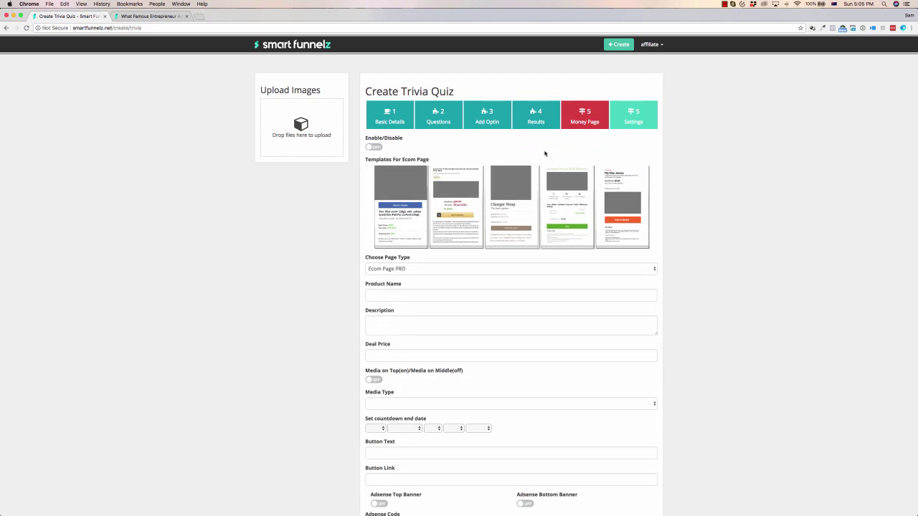
pyautogui.click(136, 15)
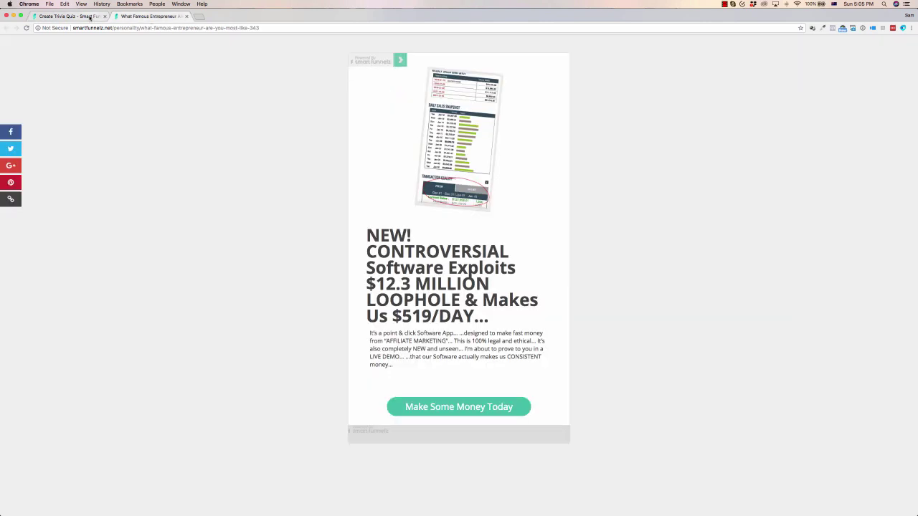
pyautogui.click(87, 16)
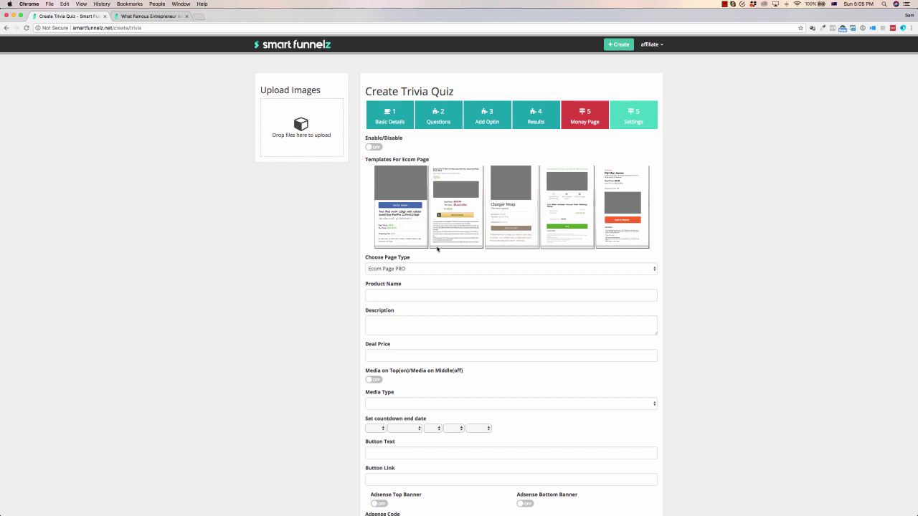
pyautogui.click(430, 269)
pyautogui.click(413, 276)
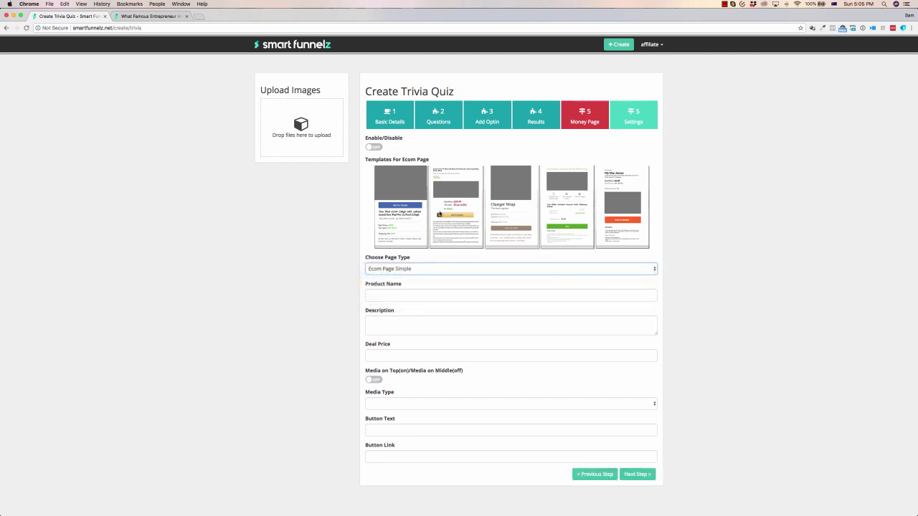
pyautogui.click(414, 271)
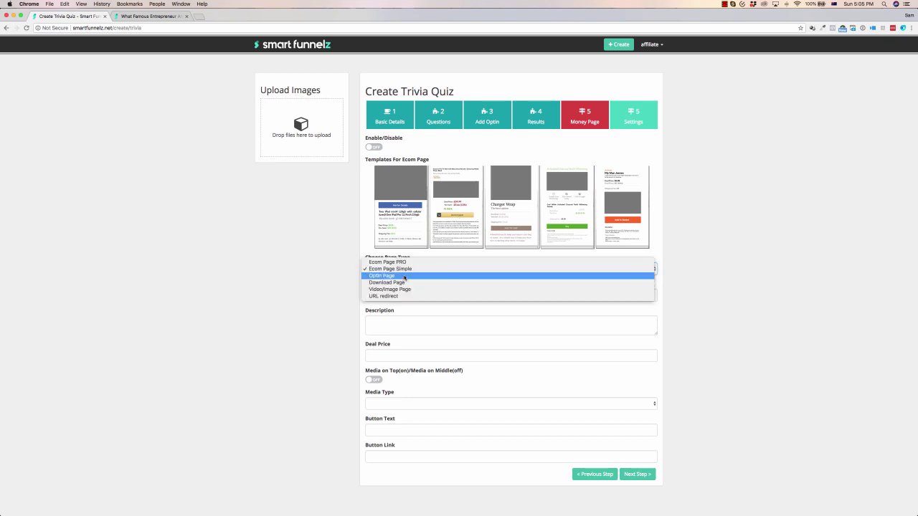
pyautogui.click(414, 277)
pyautogui.click(442, 172)
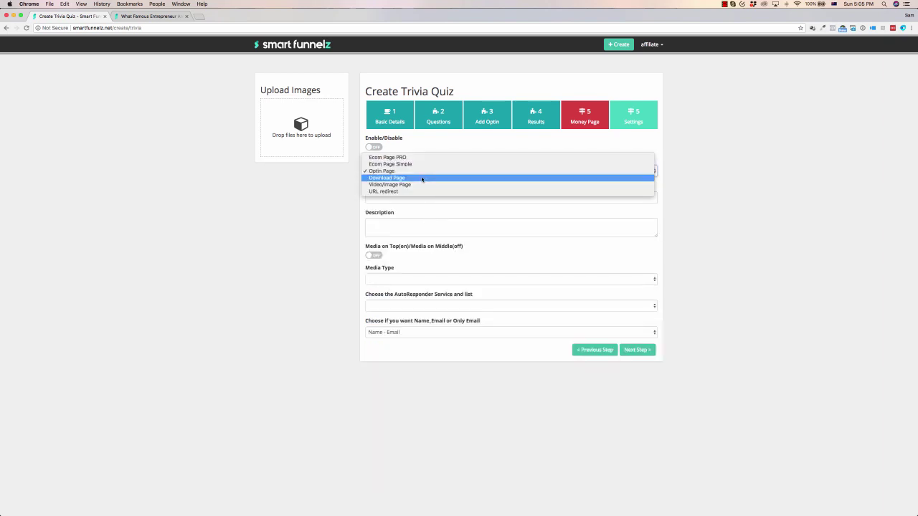
pyautogui.click(423, 178)
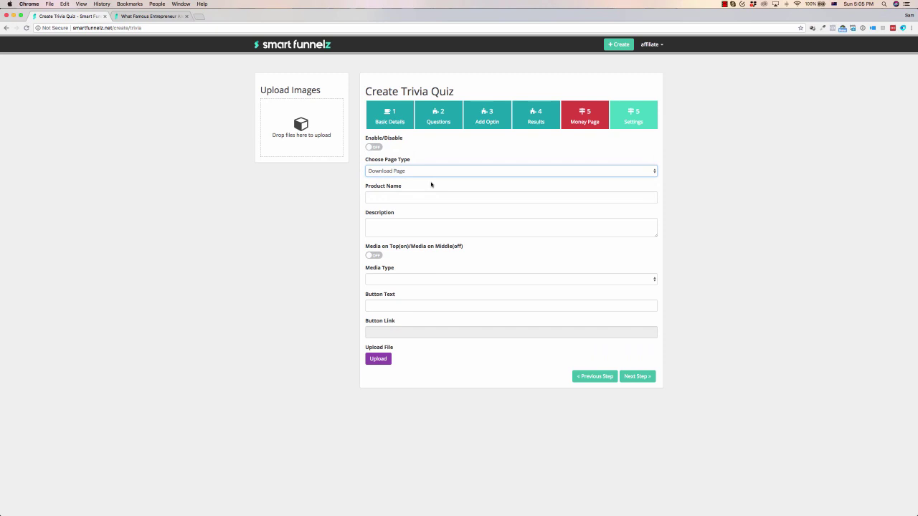
pyautogui.click(431, 171)
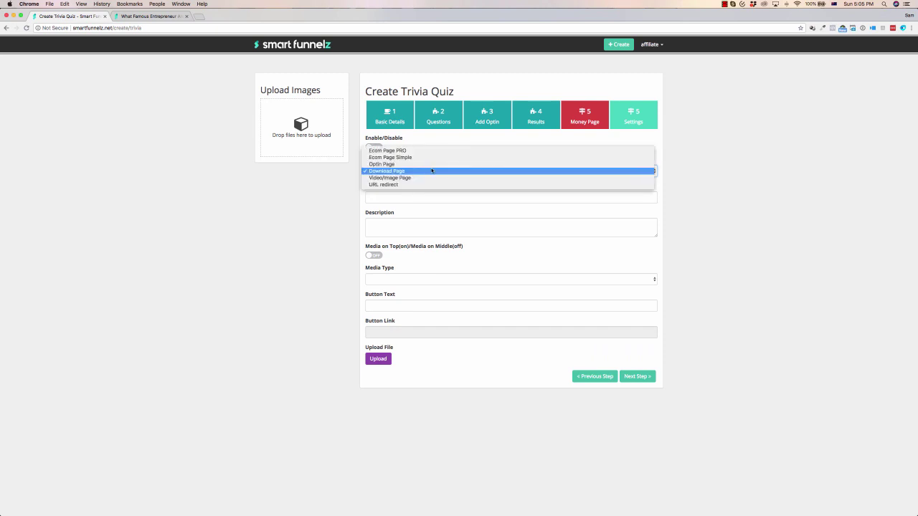
pyautogui.click(420, 177)
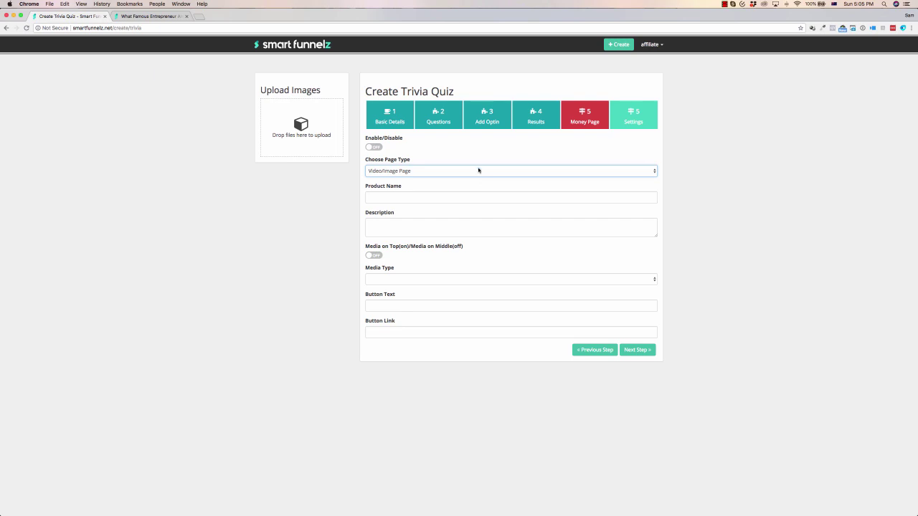
pyautogui.click(478, 170)
pyautogui.click(459, 177)
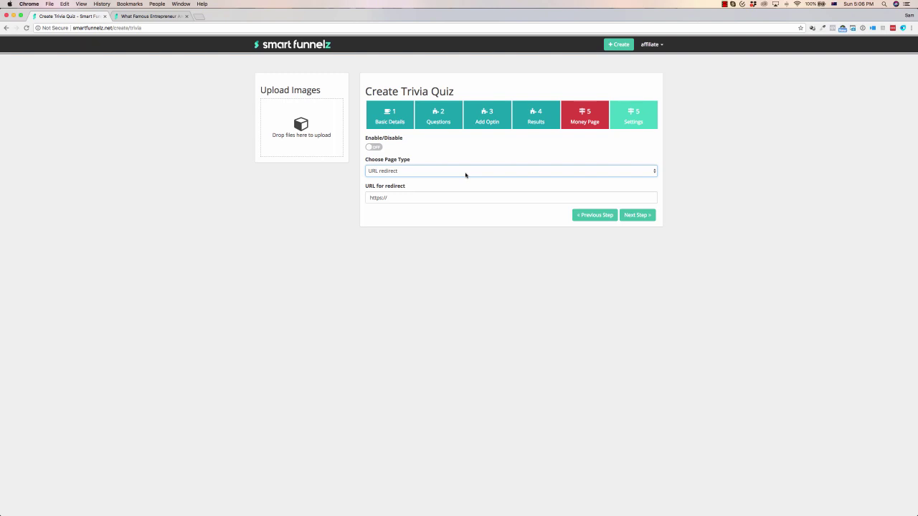
pyautogui.click(471, 172)
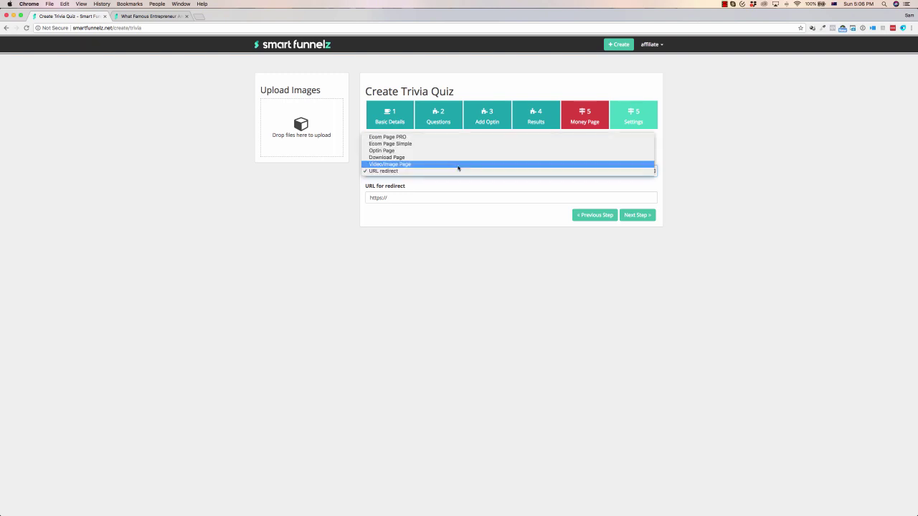
# Set the money page back to Ecom Page PRO and visit the product name and description fields.
pyautogui.click(440, 137)
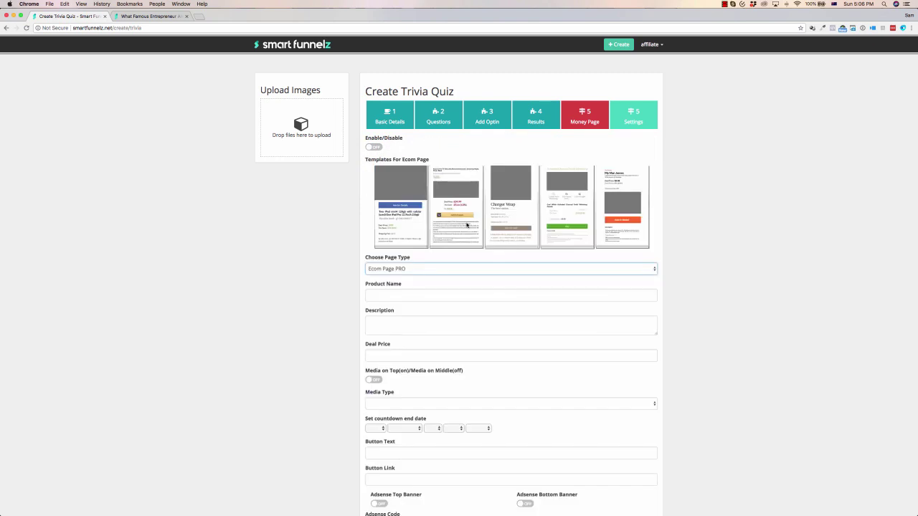
pyautogui.scroll(-1, 474, 215)
pyautogui.scroll(-2, 474, 216)
pyautogui.click(401, 222)
pyautogui.press('Tab')
pyautogui.click(393, 221)
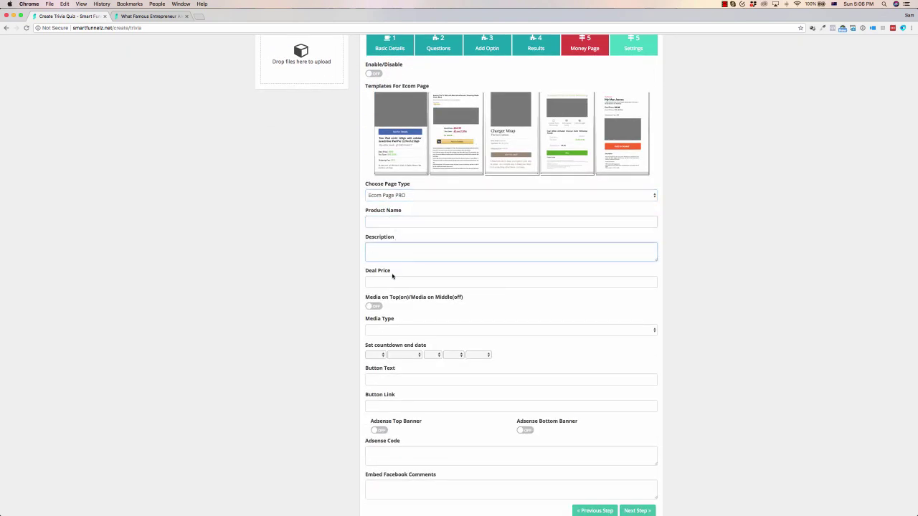
# Leave Media Type unselected and advance the quiz to the Settings step.
pyautogui.click(402, 332)
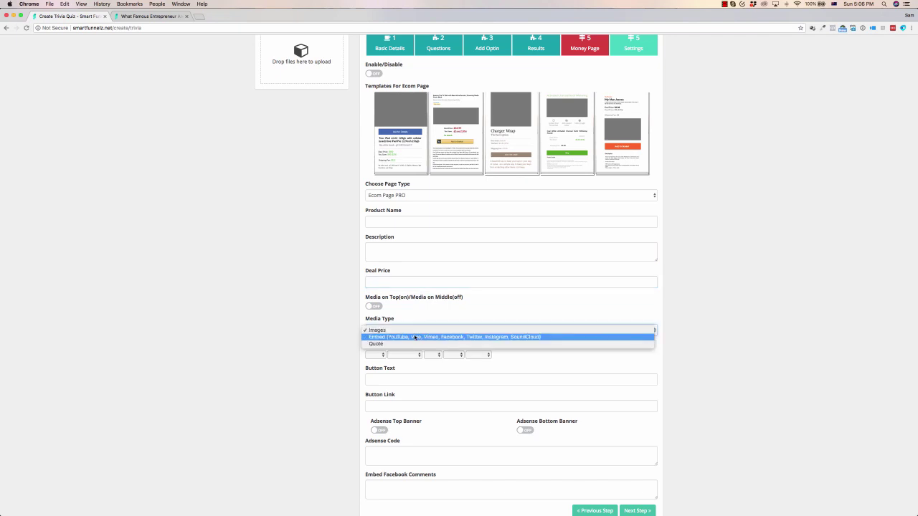
pyautogui.click(329, 323)
pyautogui.scroll(-2, 330, 322)
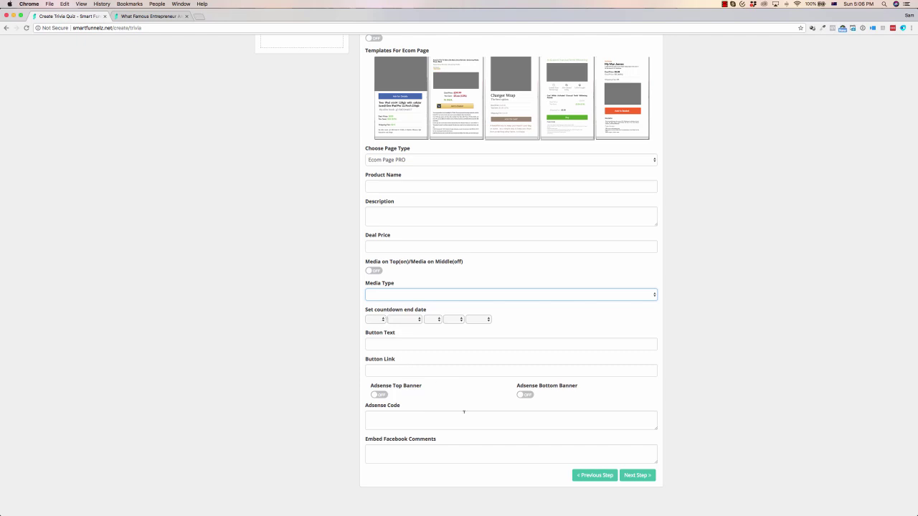
pyautogui.scroll(3, 526, 468)
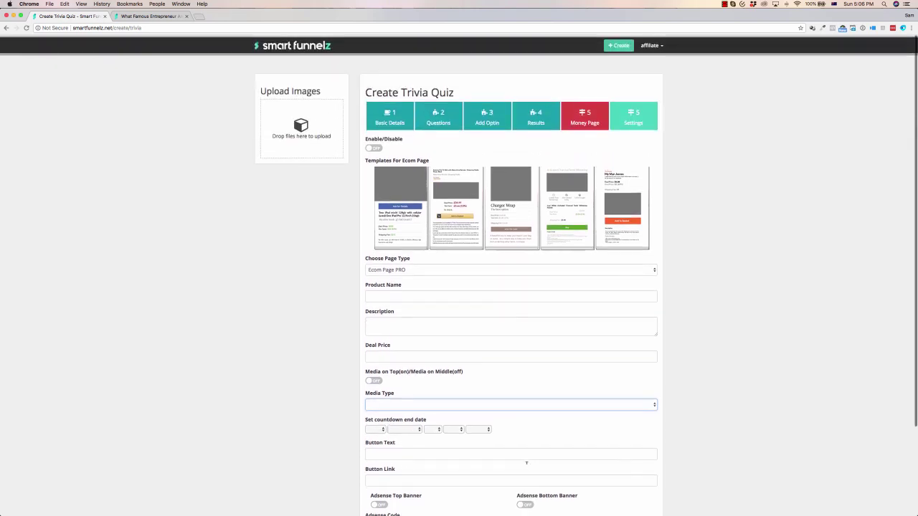
pyautogui.scroll(-3, 567, 345)
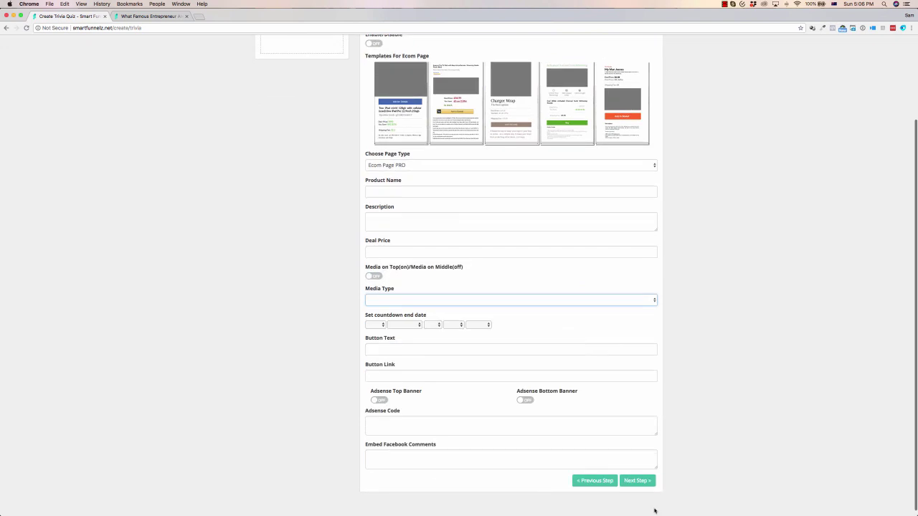
pyautogui.click(645, 483)
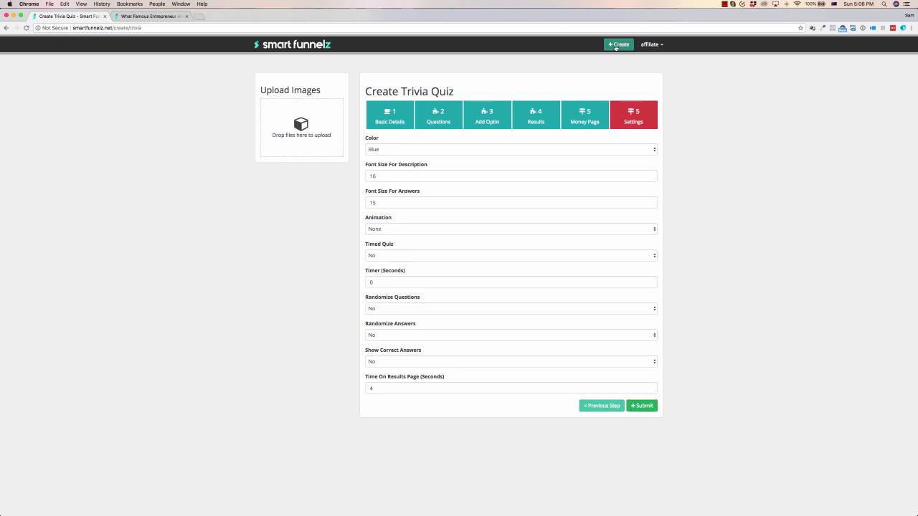
# Choose My Profile from the affiliate account menu in the top bar.
pyautogui.click(654, 44)
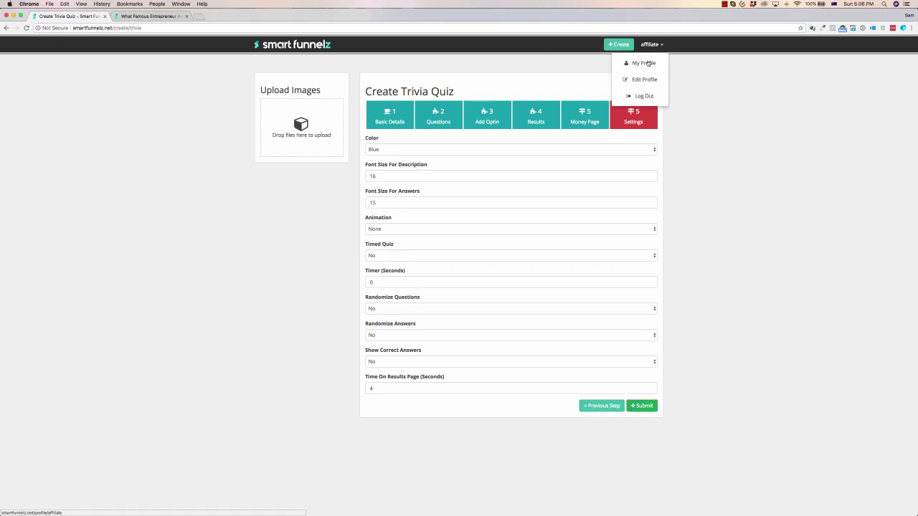
pyautogui.click(648, 63)
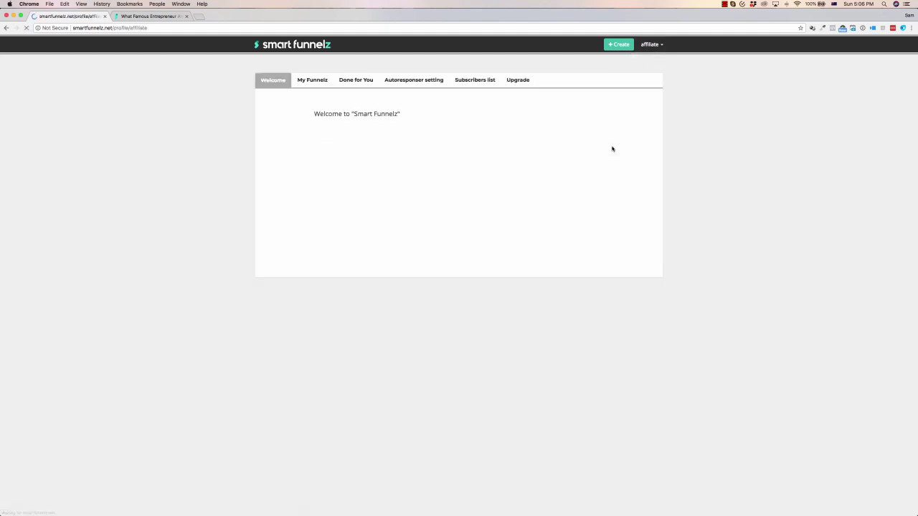
# Keep Campaign Monitor as the autoresponder provider, then view the empty Subscribers list.
pyautogui.click(413, 81)
pyautogui.click(401, 111)
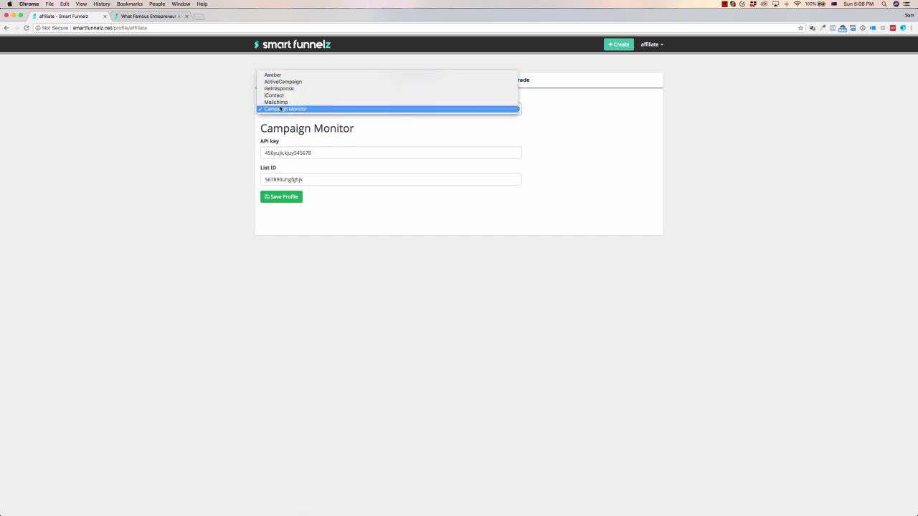
pyautogui.click(262, 124)
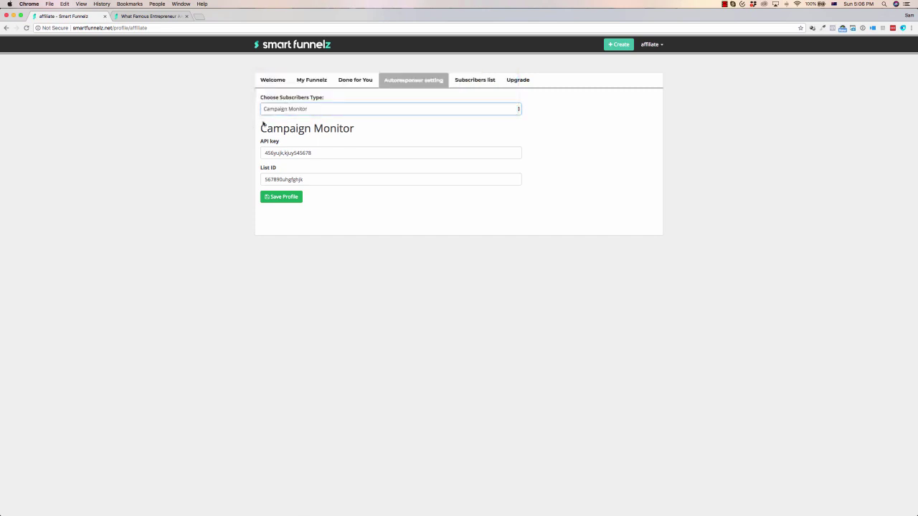
pyautogui.click(475, 86)
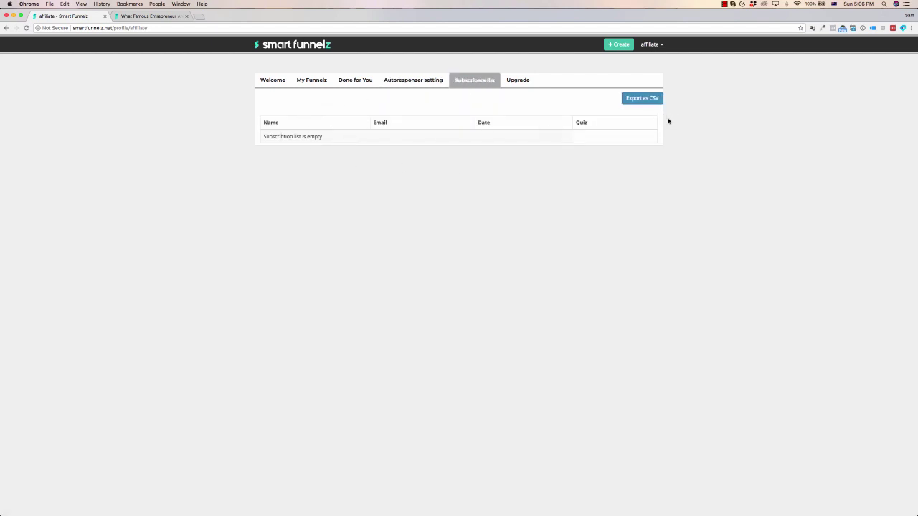
# Browse the nine Done for You quizzes, then show the ten funnels under My Funnelz.
pyautogui.click(352, 81)
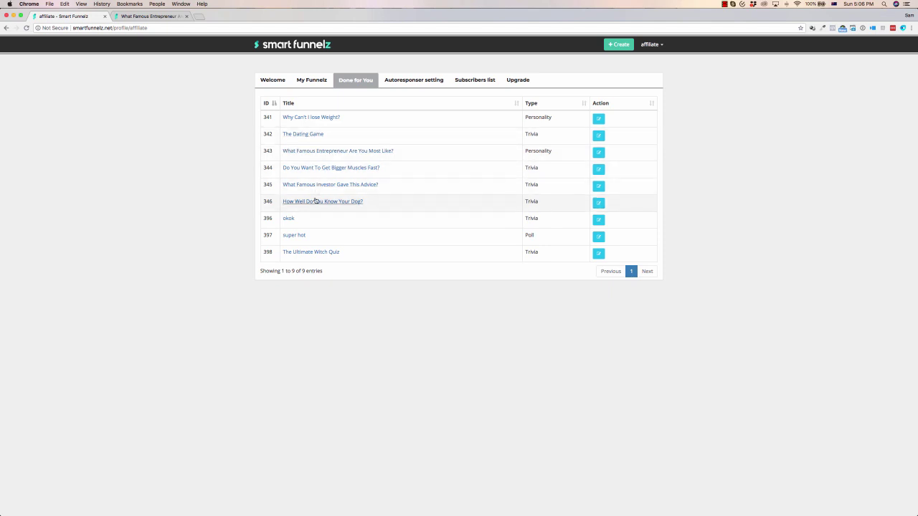
pyautogui.click(306, 82)
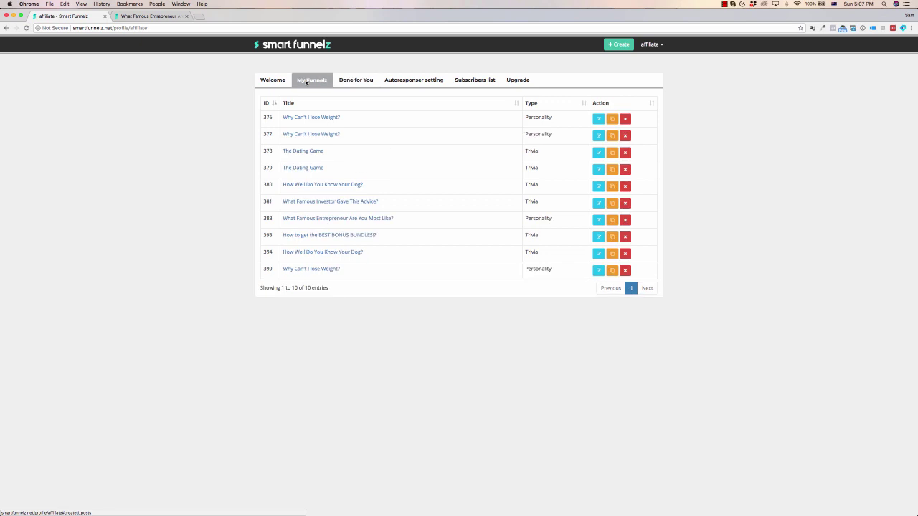